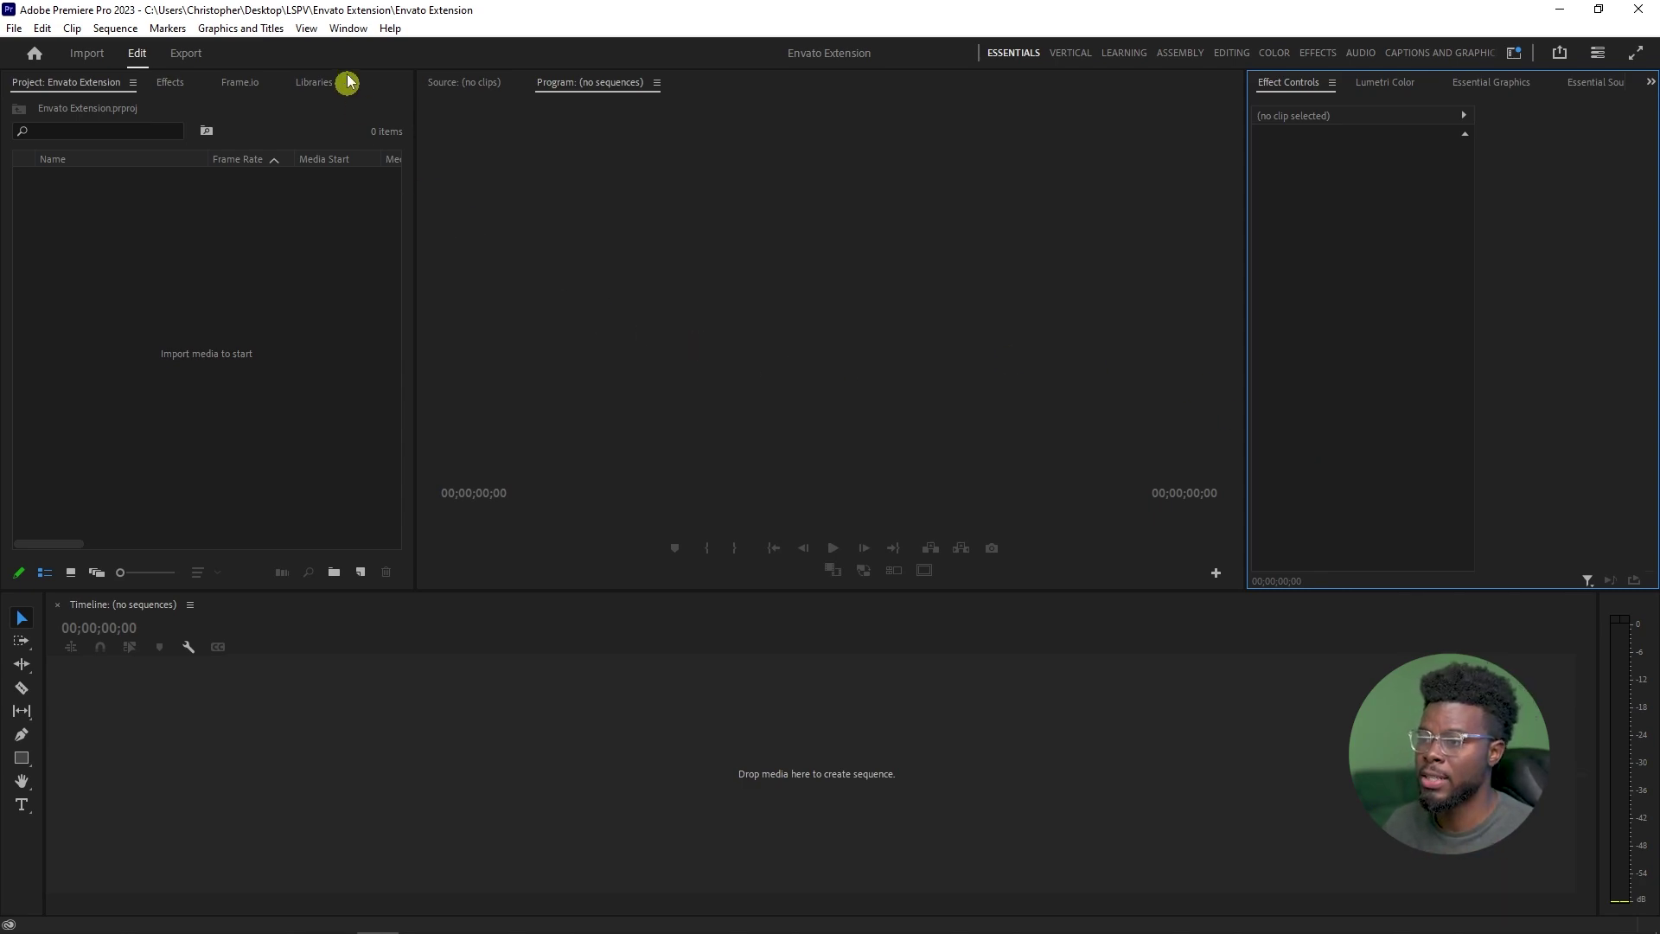
Open the Envato extension from Window > Extensions and get past its welcome screen.
left_click(506, 23)
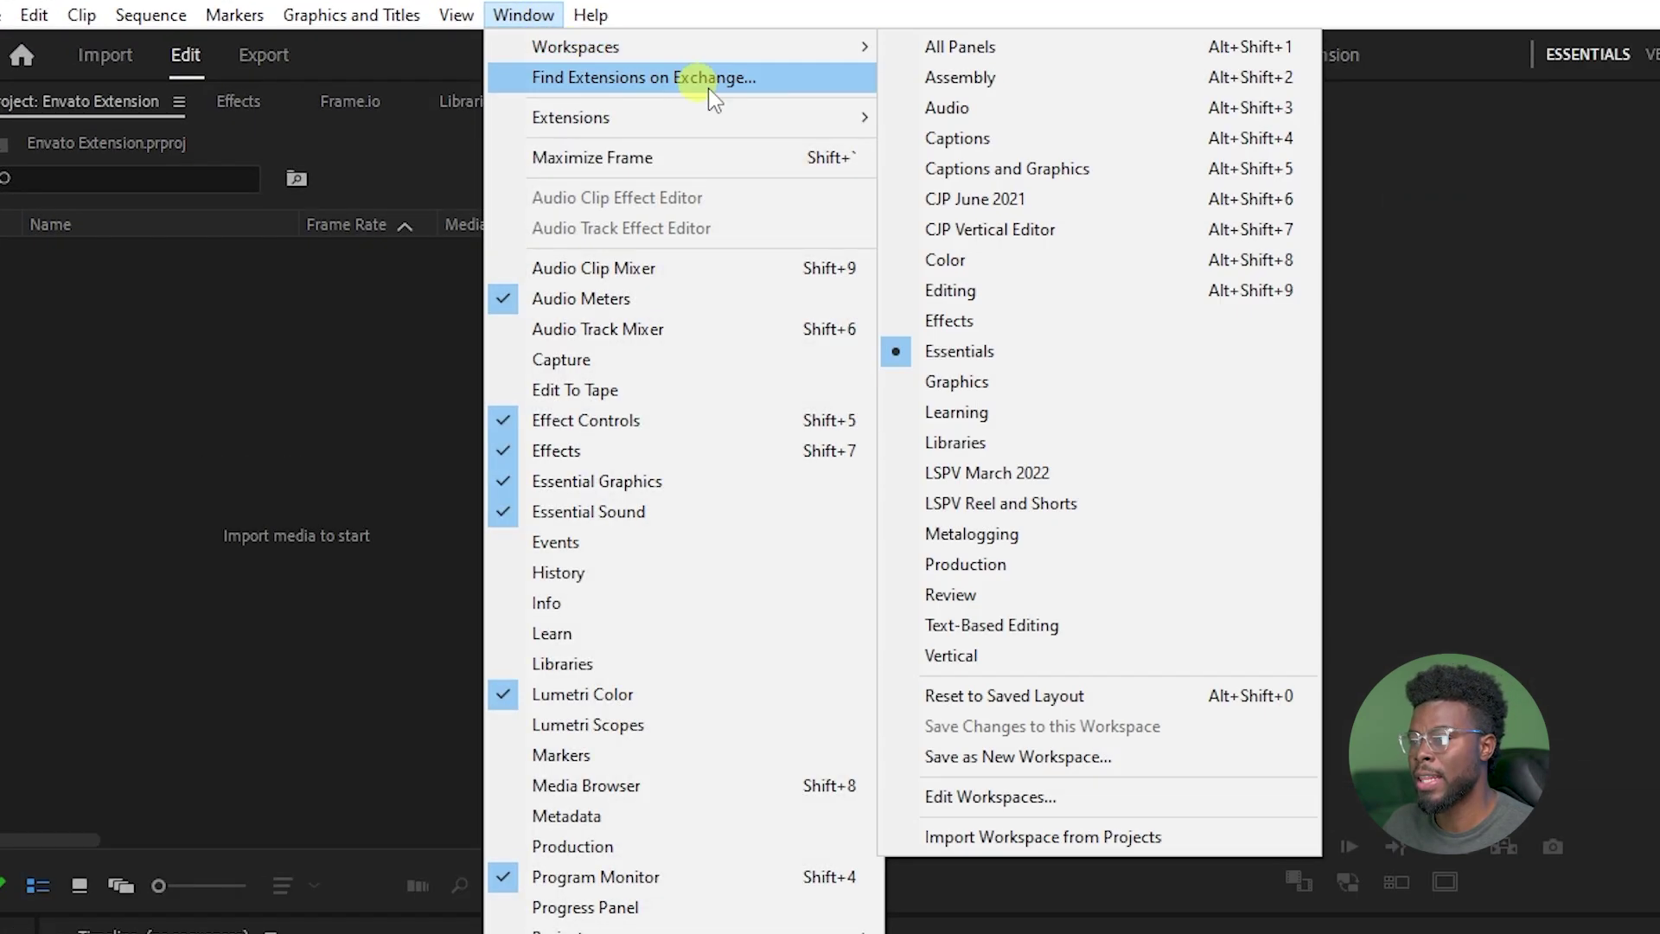
mouse_move(816, 121)
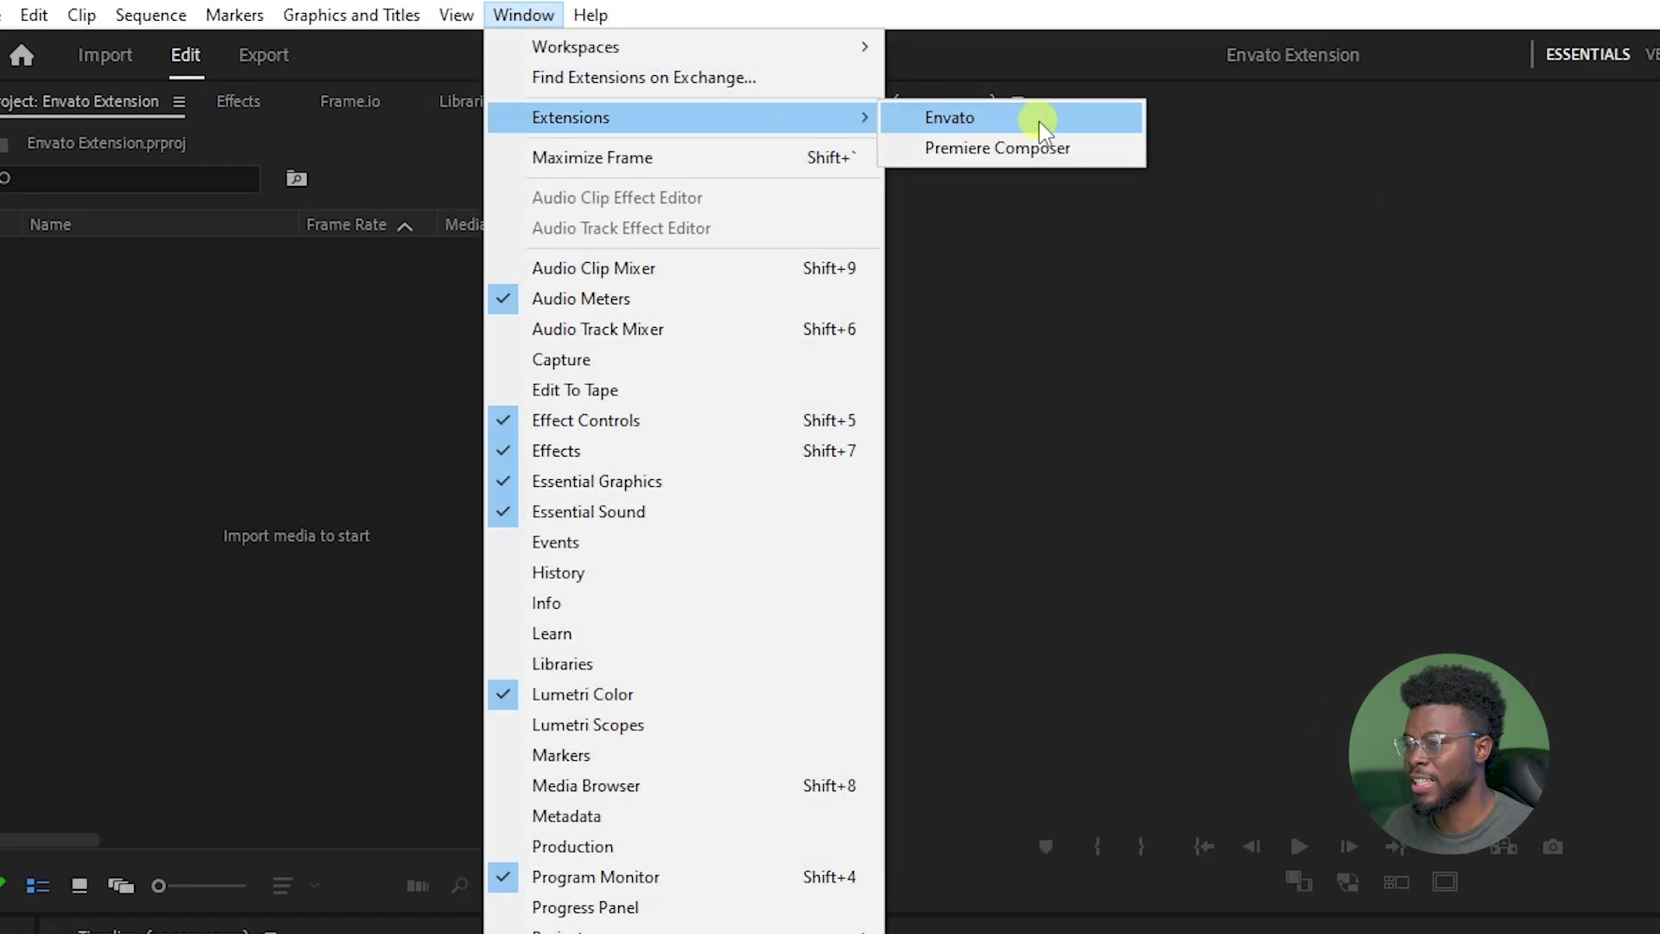
left_click(965, 116)
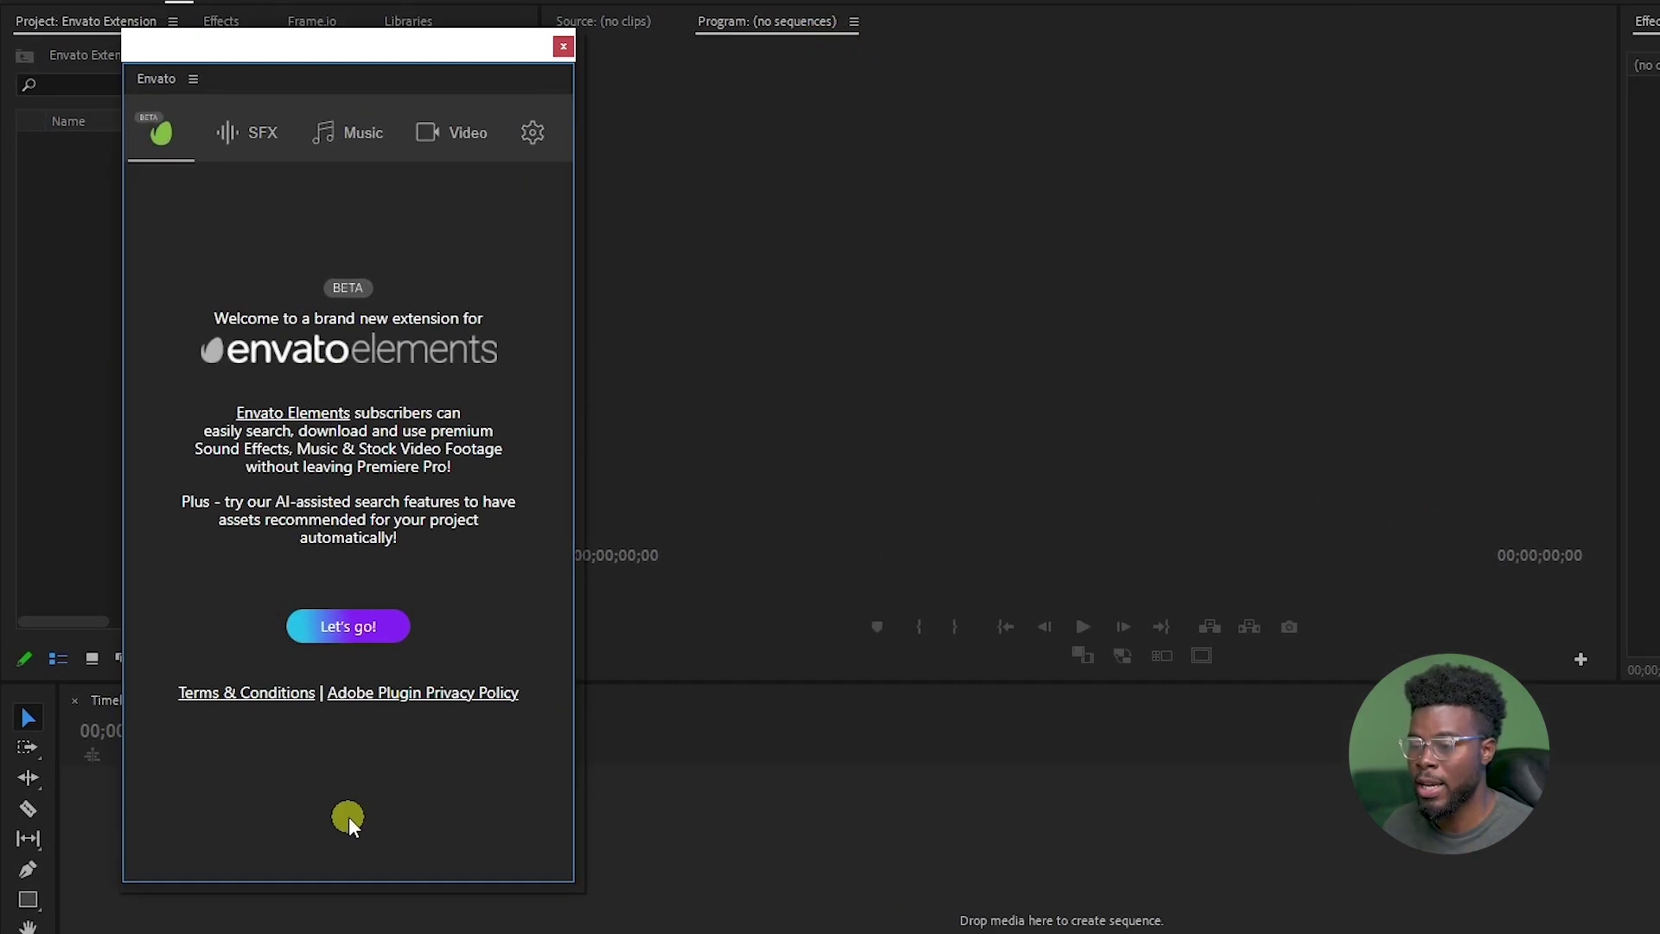
left_click(387, 636)
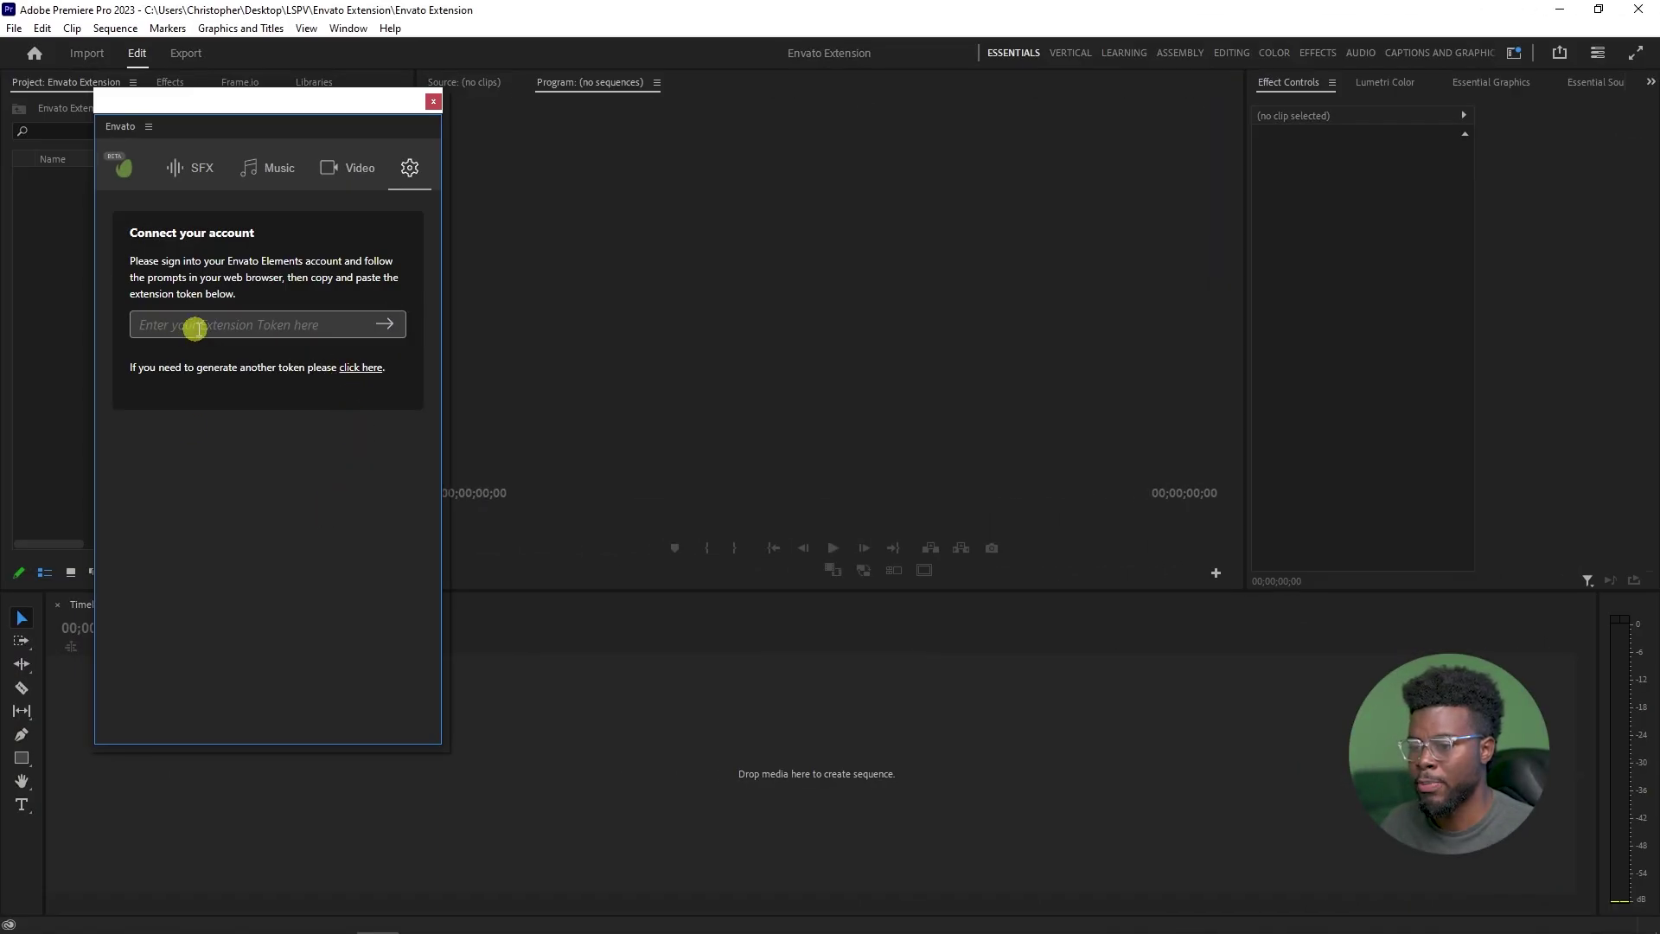
Paste the extension token and submit it to connect the paid Envato Elements account.
key("ctrl+v")
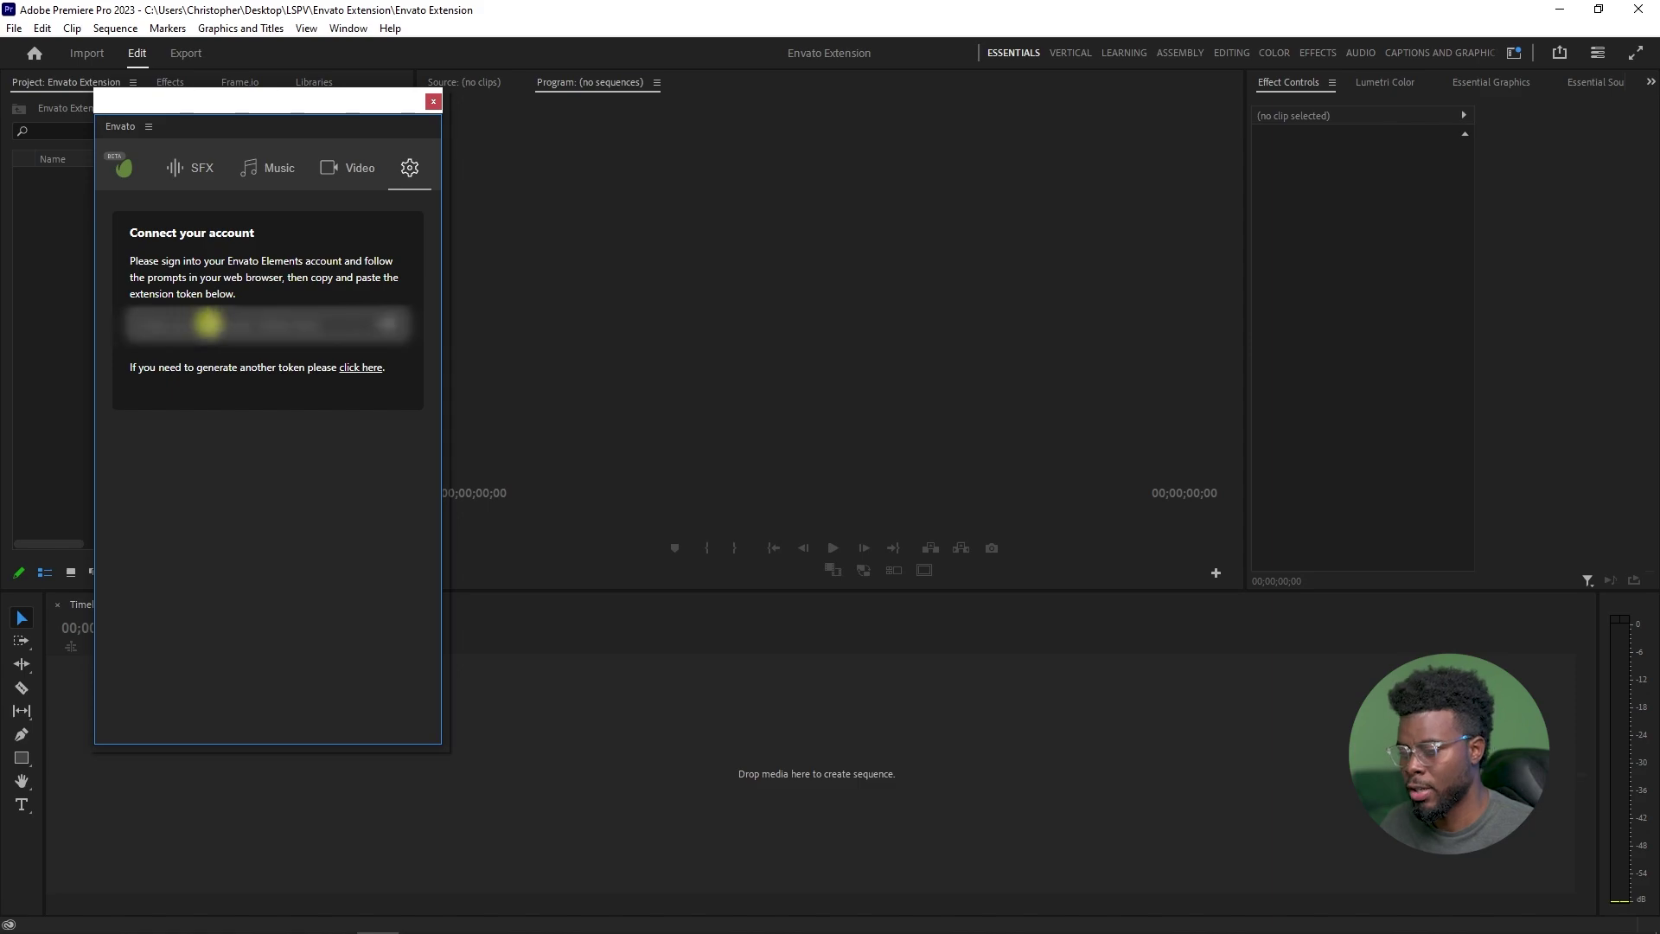
left_click(384, 327)
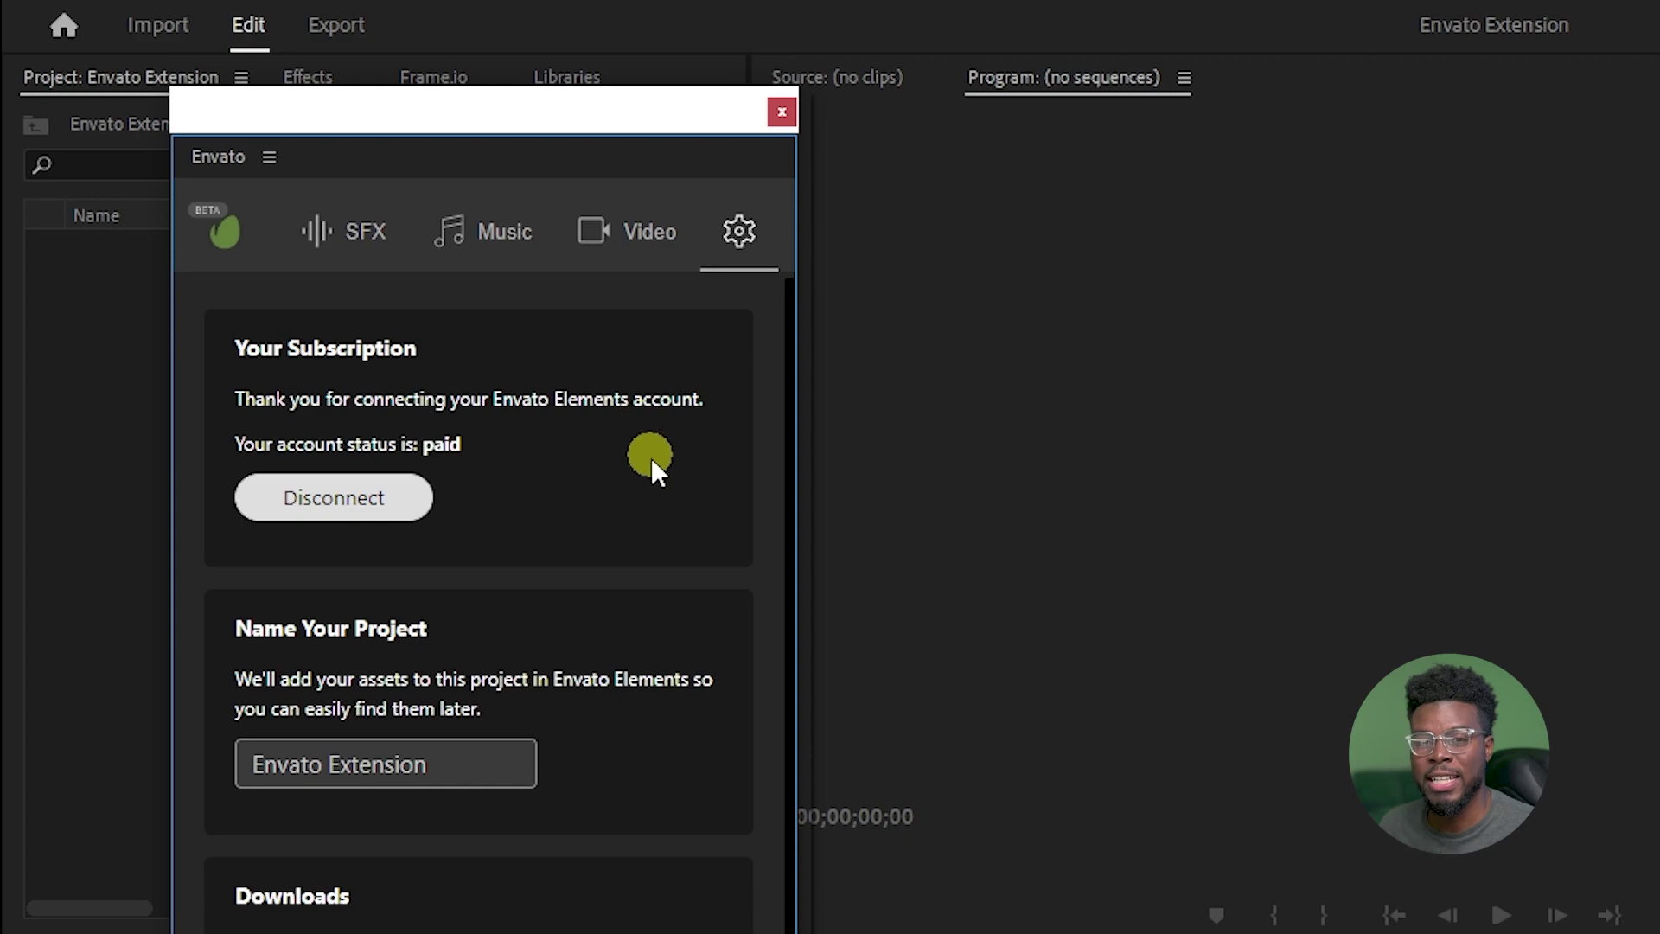
scroll(674, 519, "down", 2)
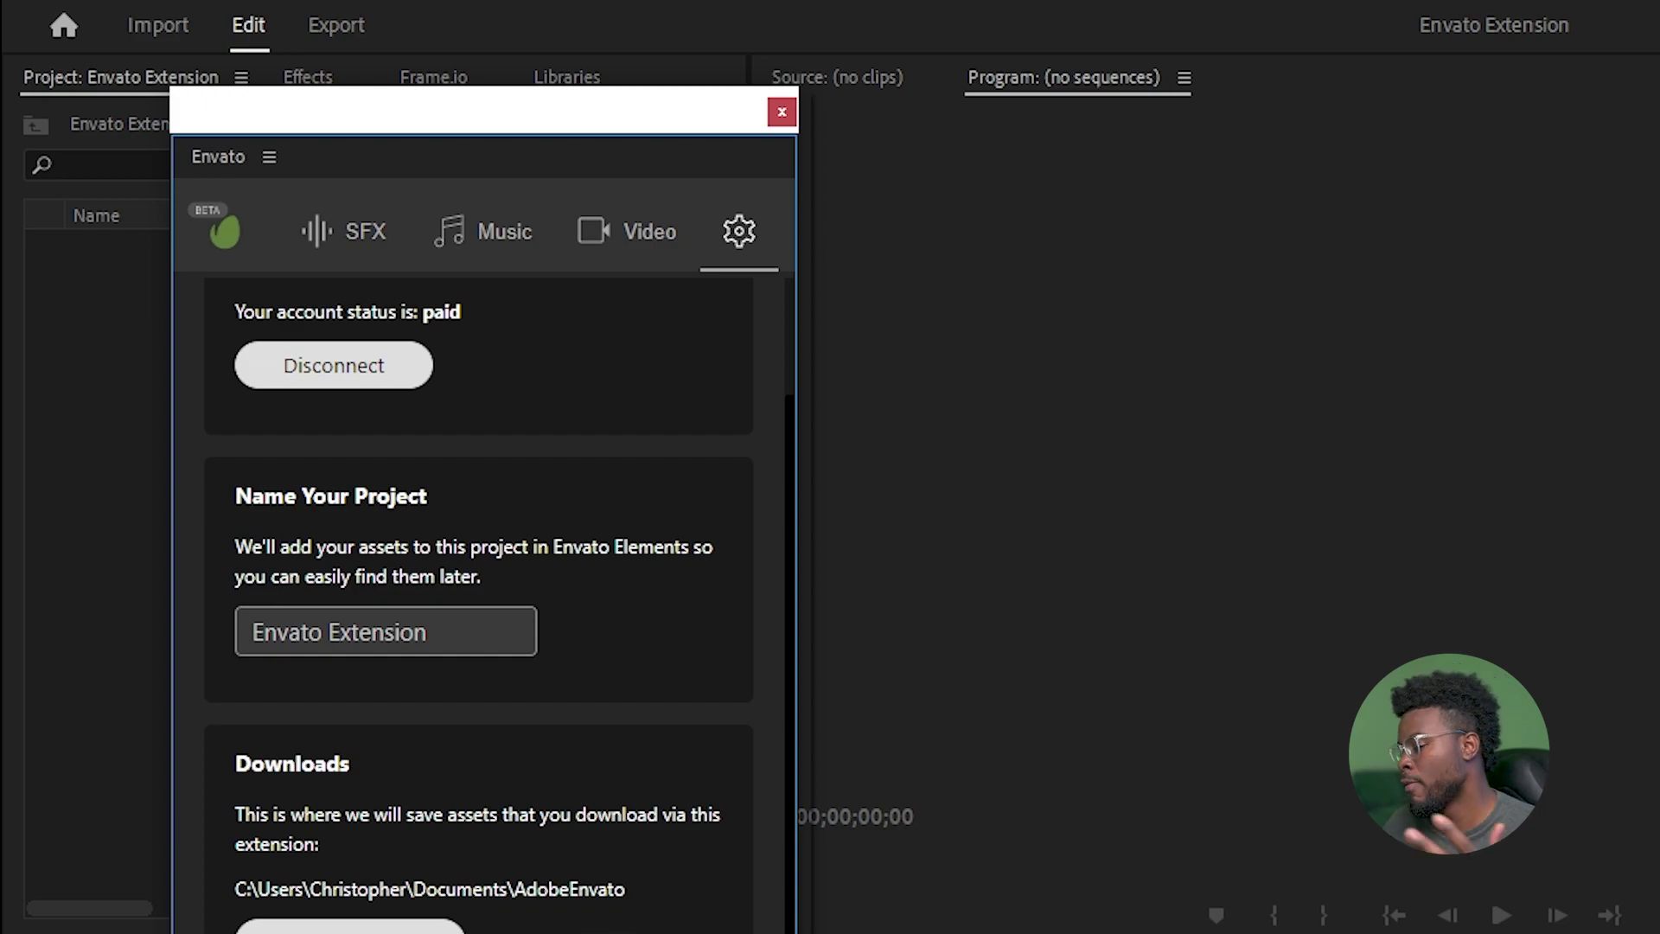
scroll(499, 606, "up", 2)
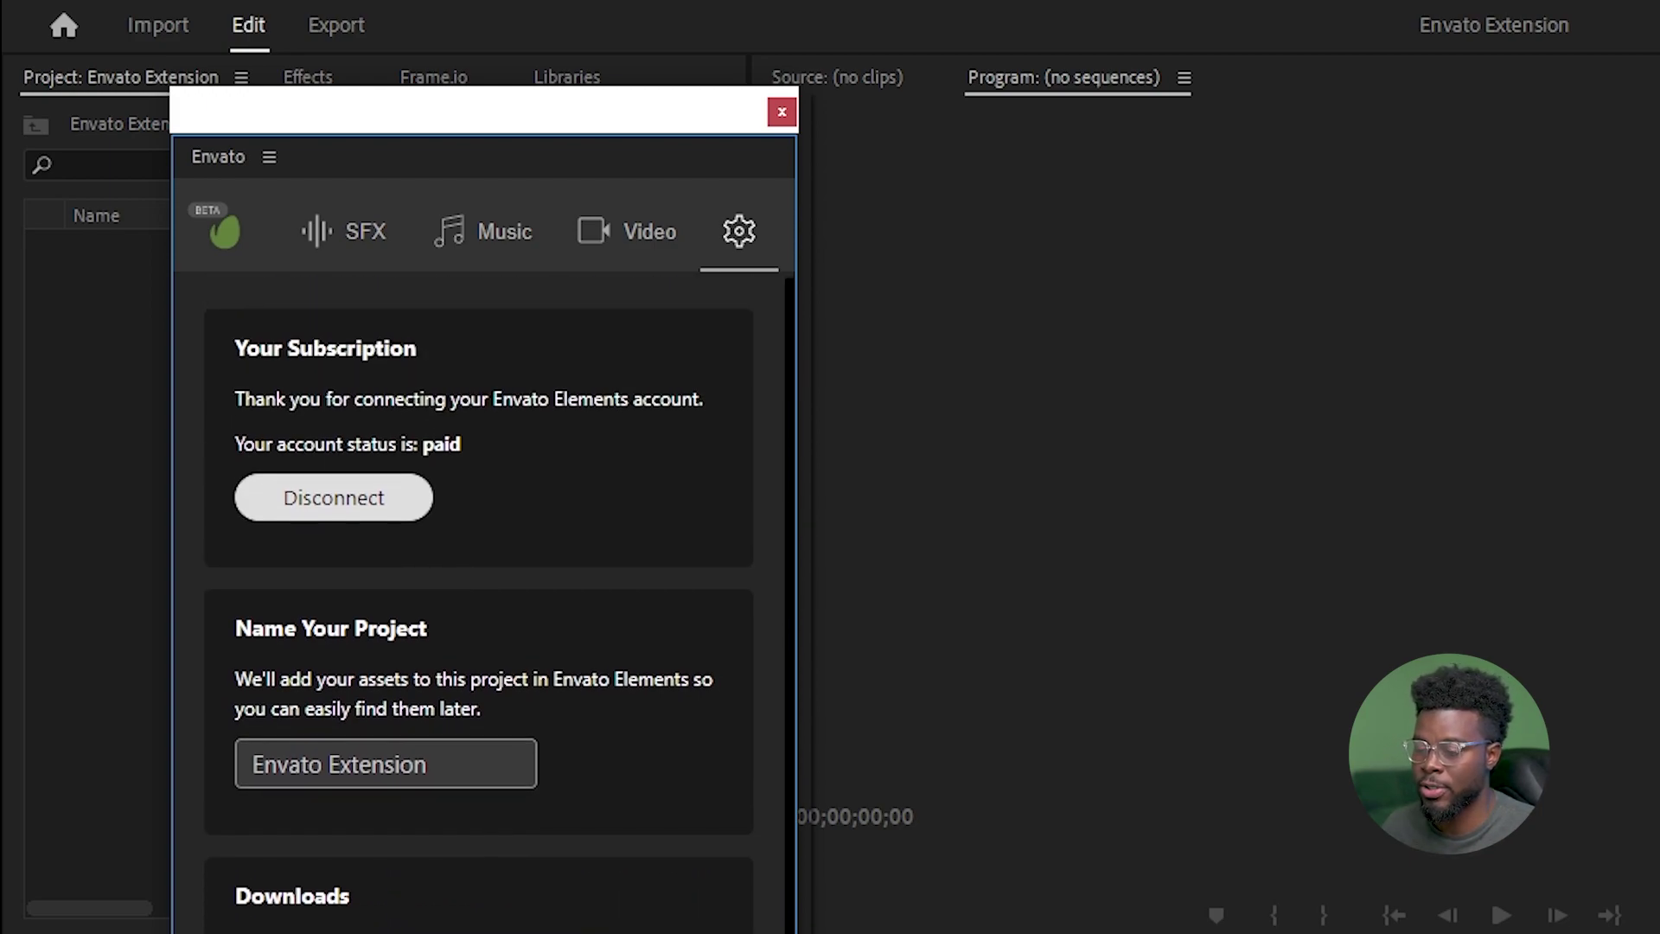
scroll(498, 605, "down", 2)
scroll(419, 822, "up", 2)
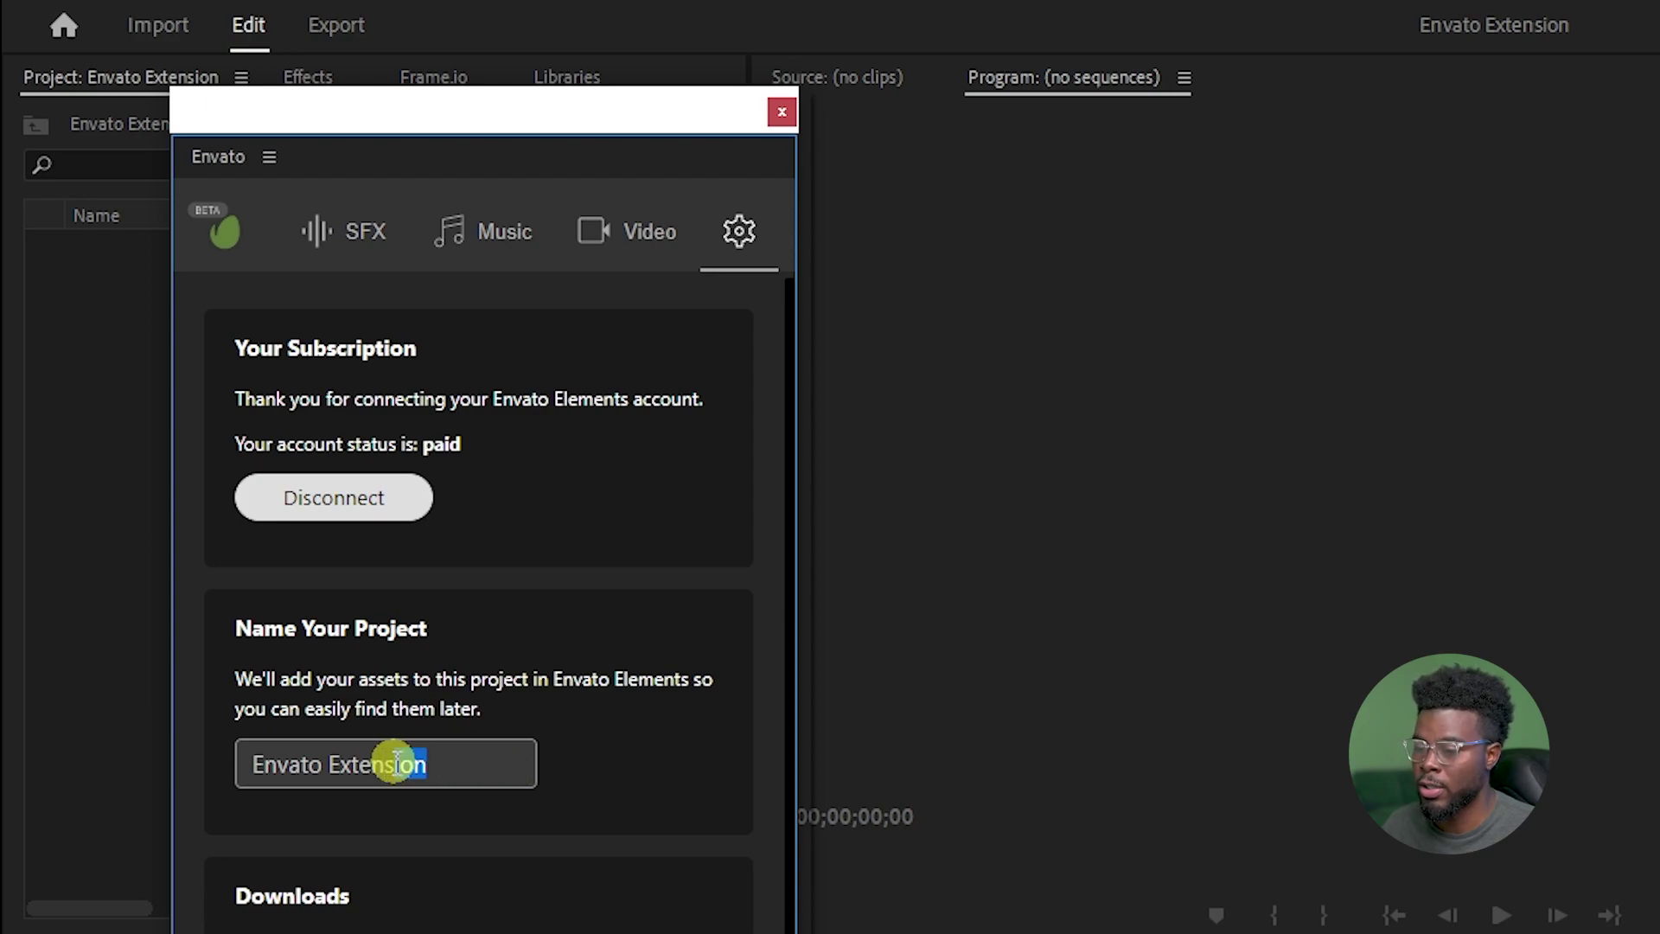
Keep the project name as Envato Extension, deleting the stray characters typed into it.
left_click(472, 765)
type("ios")
key("BackSpace")
key("BackSpace")
key("BackSpace")
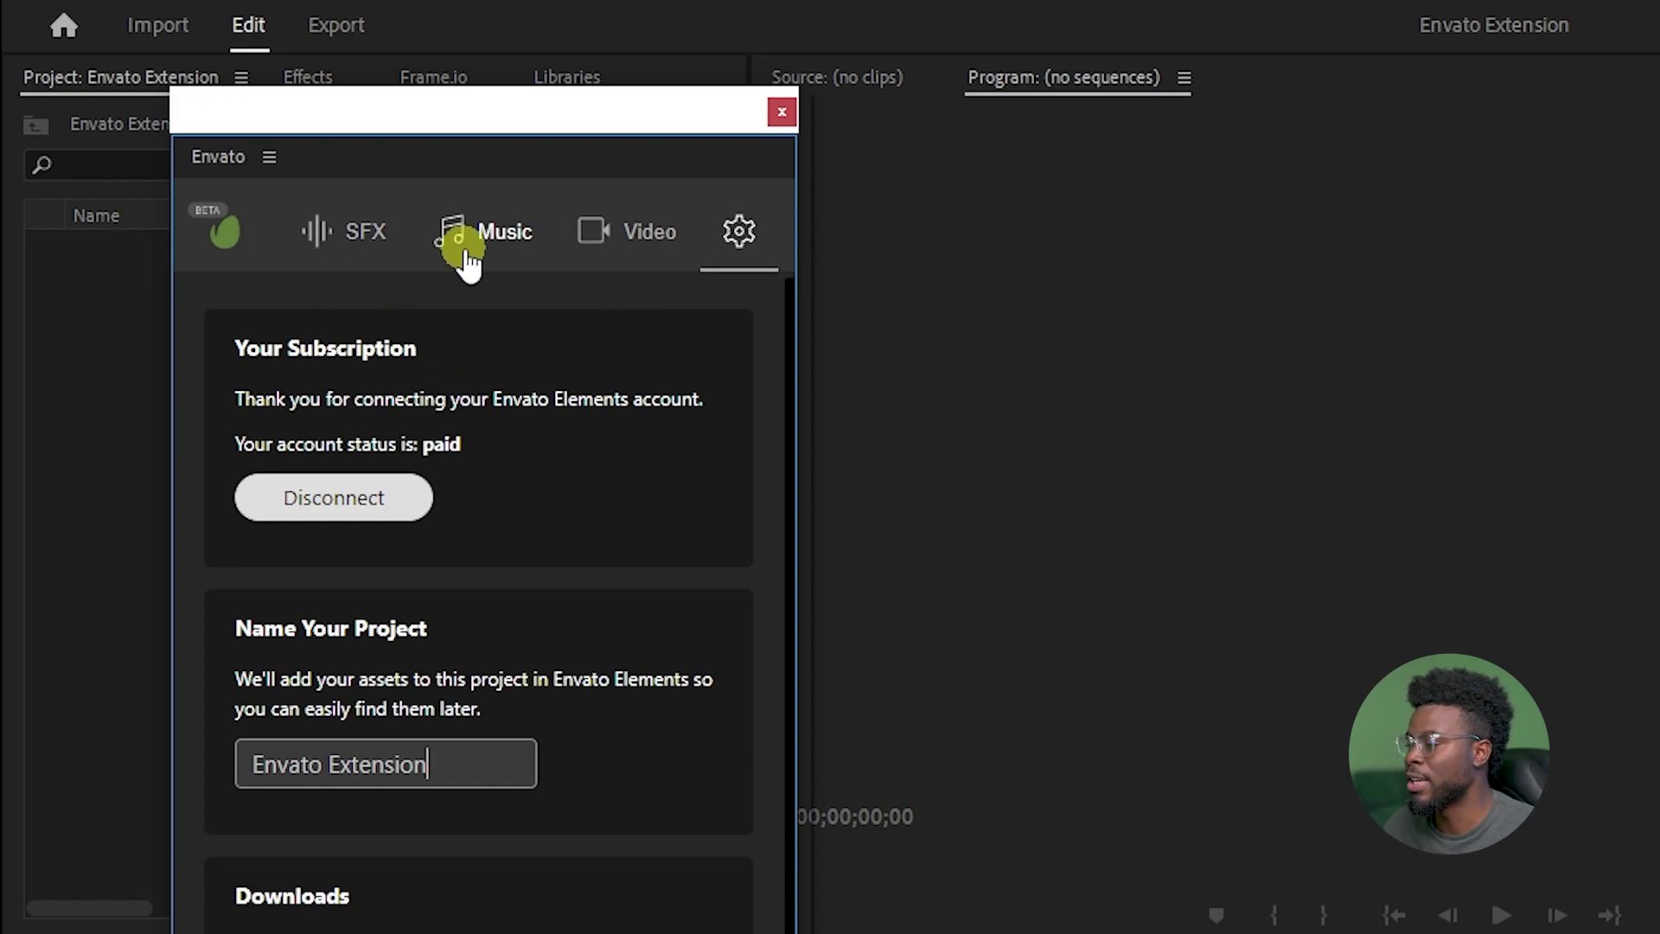
Dock the floating Envato panel into the right panel group and widen it.
left_click_drag(237, 159, 1659, 177)
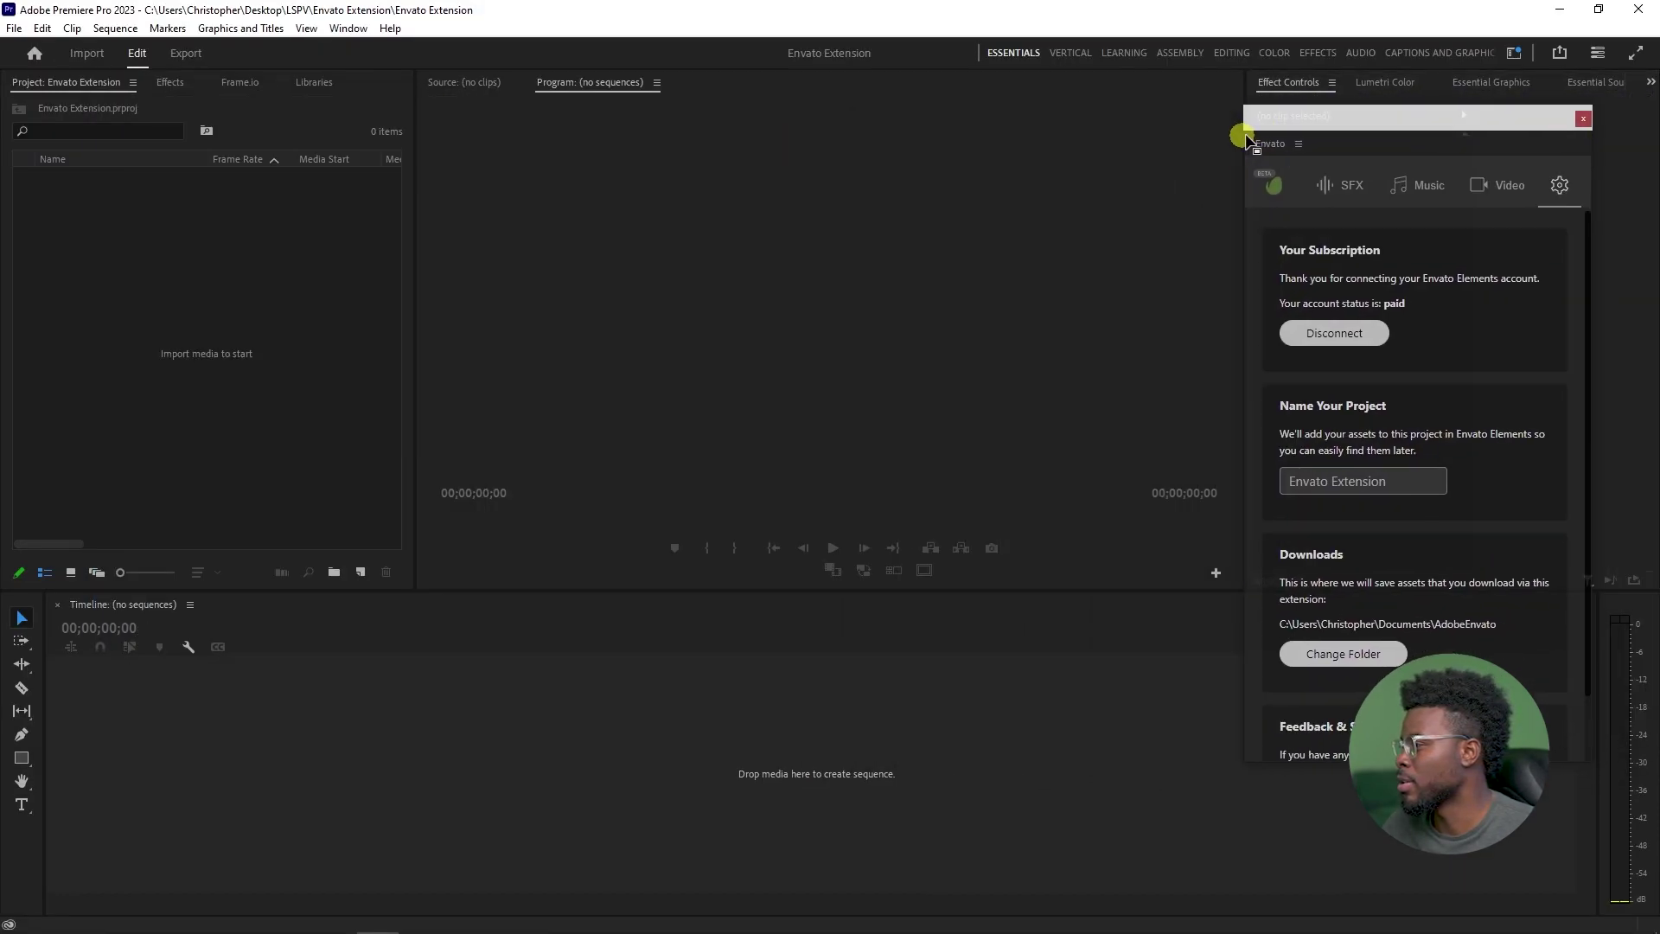
mouse_move(1244, 138)
left_mouse_down()
mouse_move(1258, 136)
mouse_move(433, 138)
mouse_move(1179, 174)
mouse_move(1249, 158)
left_mouse_up()
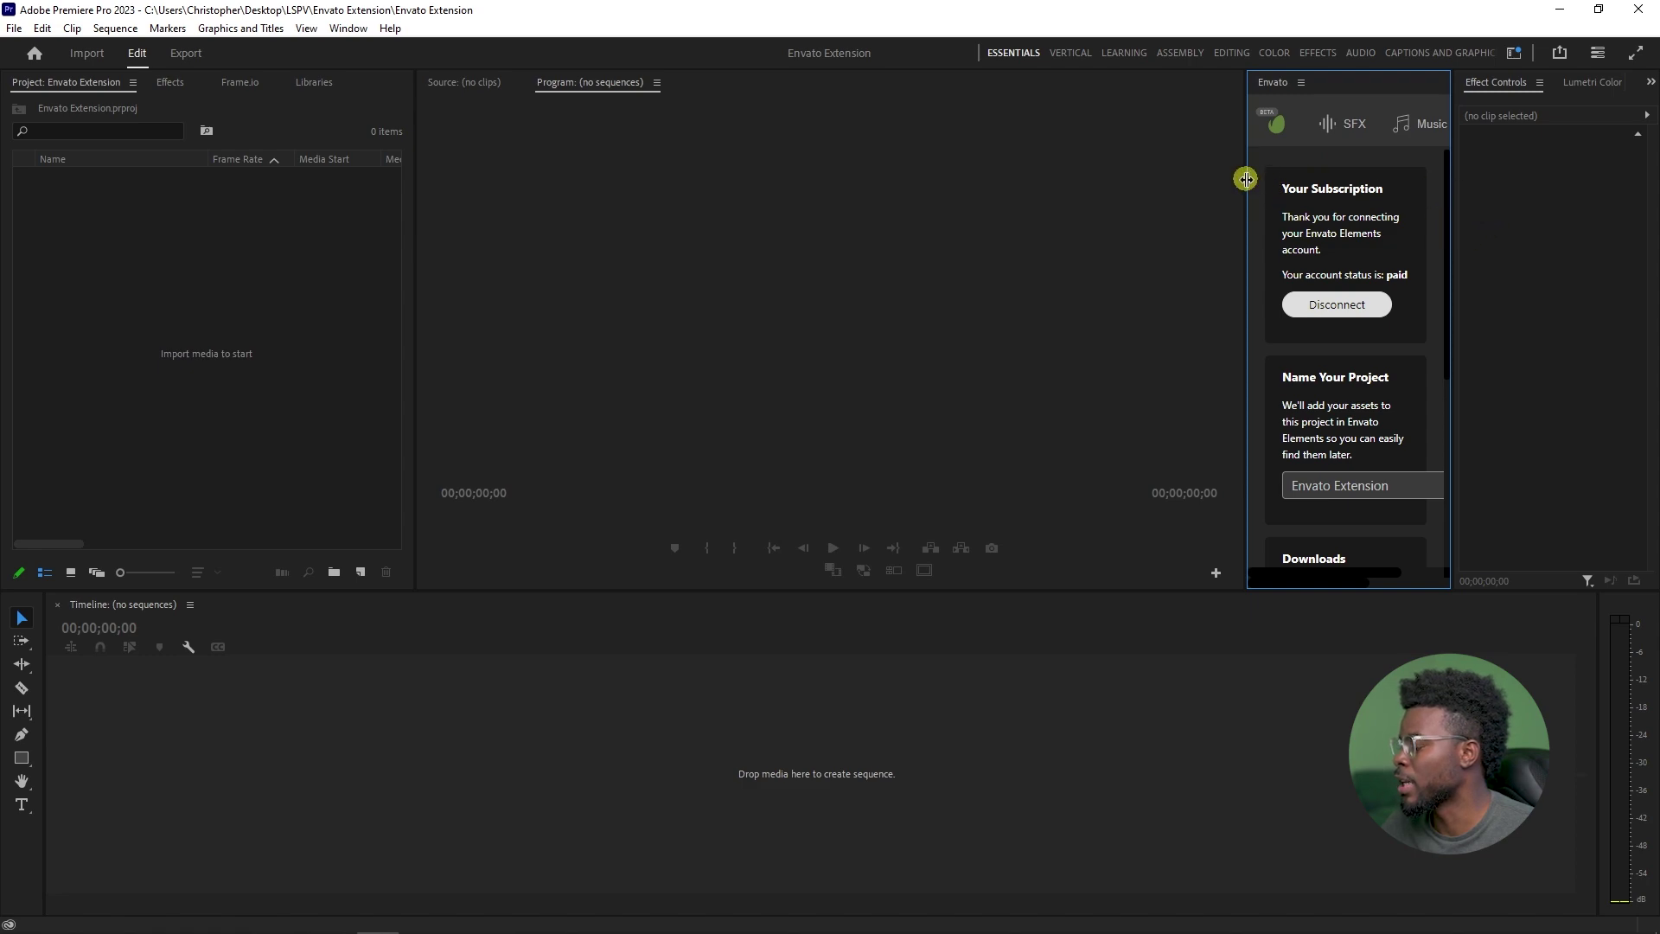
left_click_drag(1244, 179, 1056, 183)
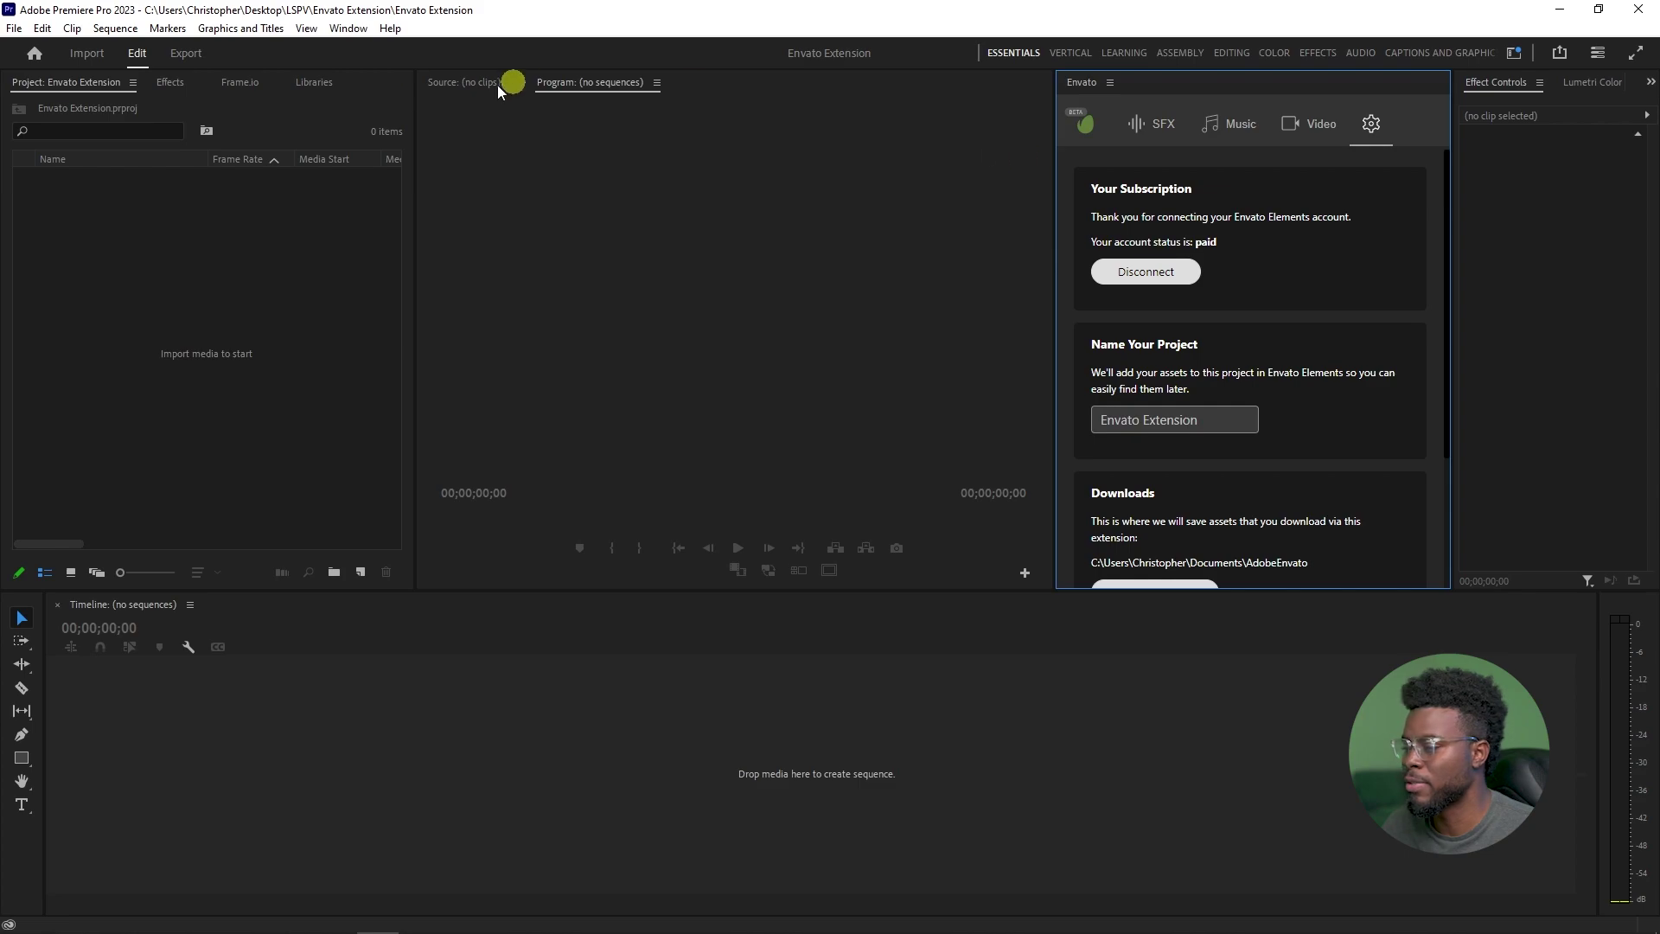
Create a new DSLR 1080p30 sequence named Envato Extension Tutorial from the Project panel.
right_click(99, 240)
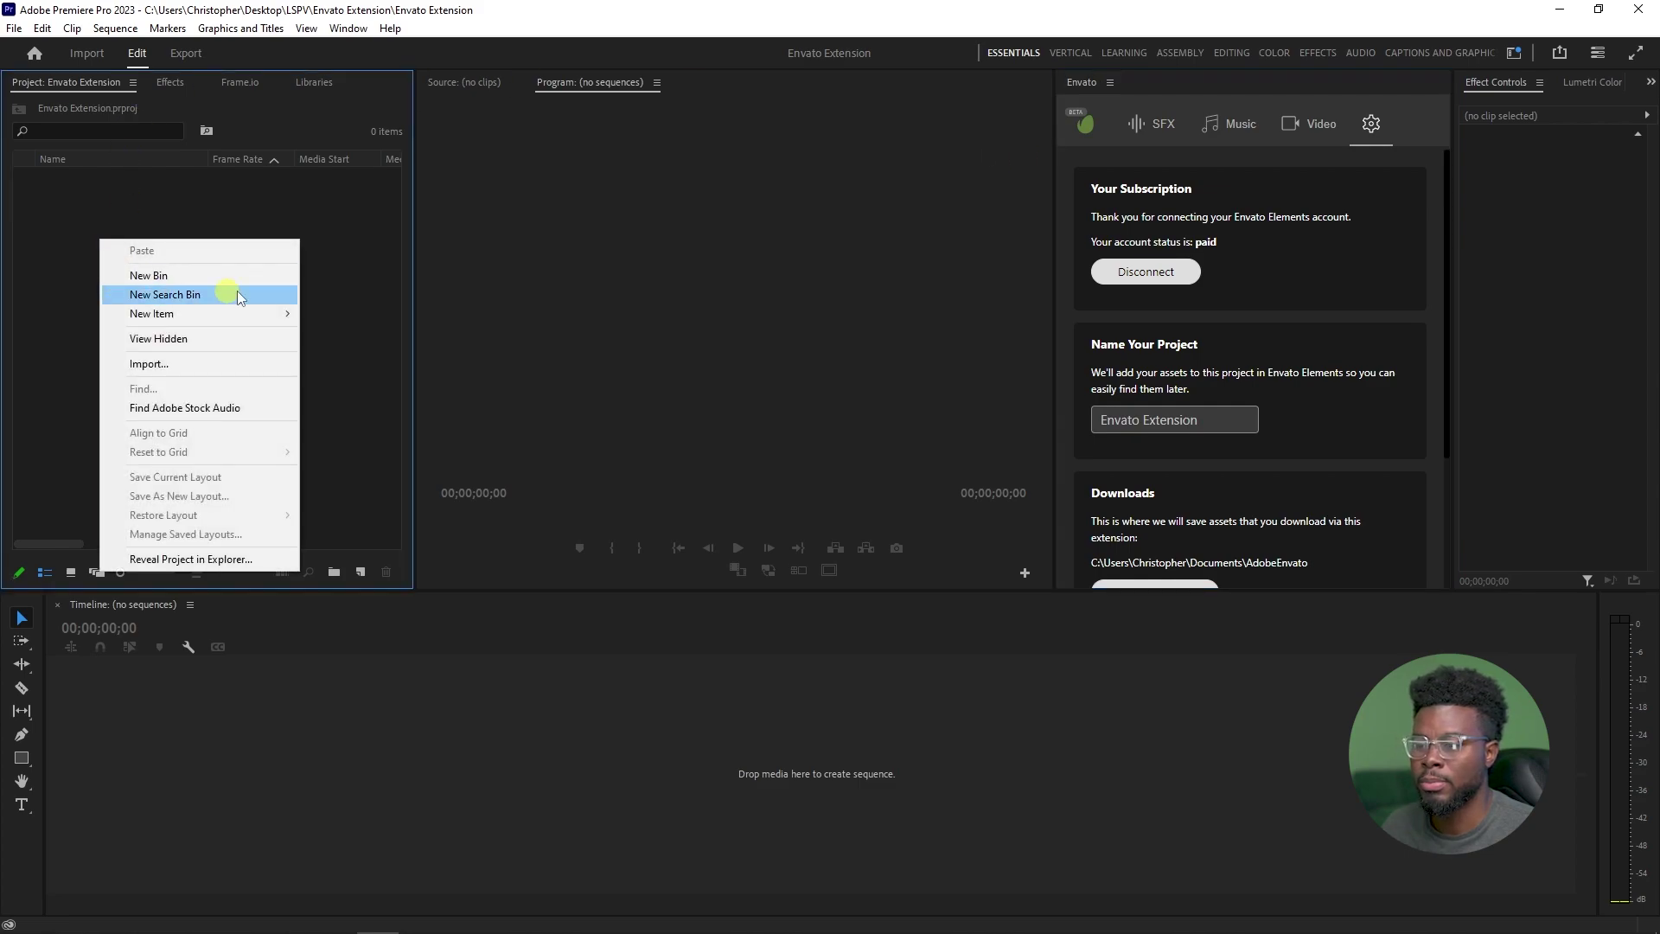
mouse_move(255, 314)
left_click(366, 316)
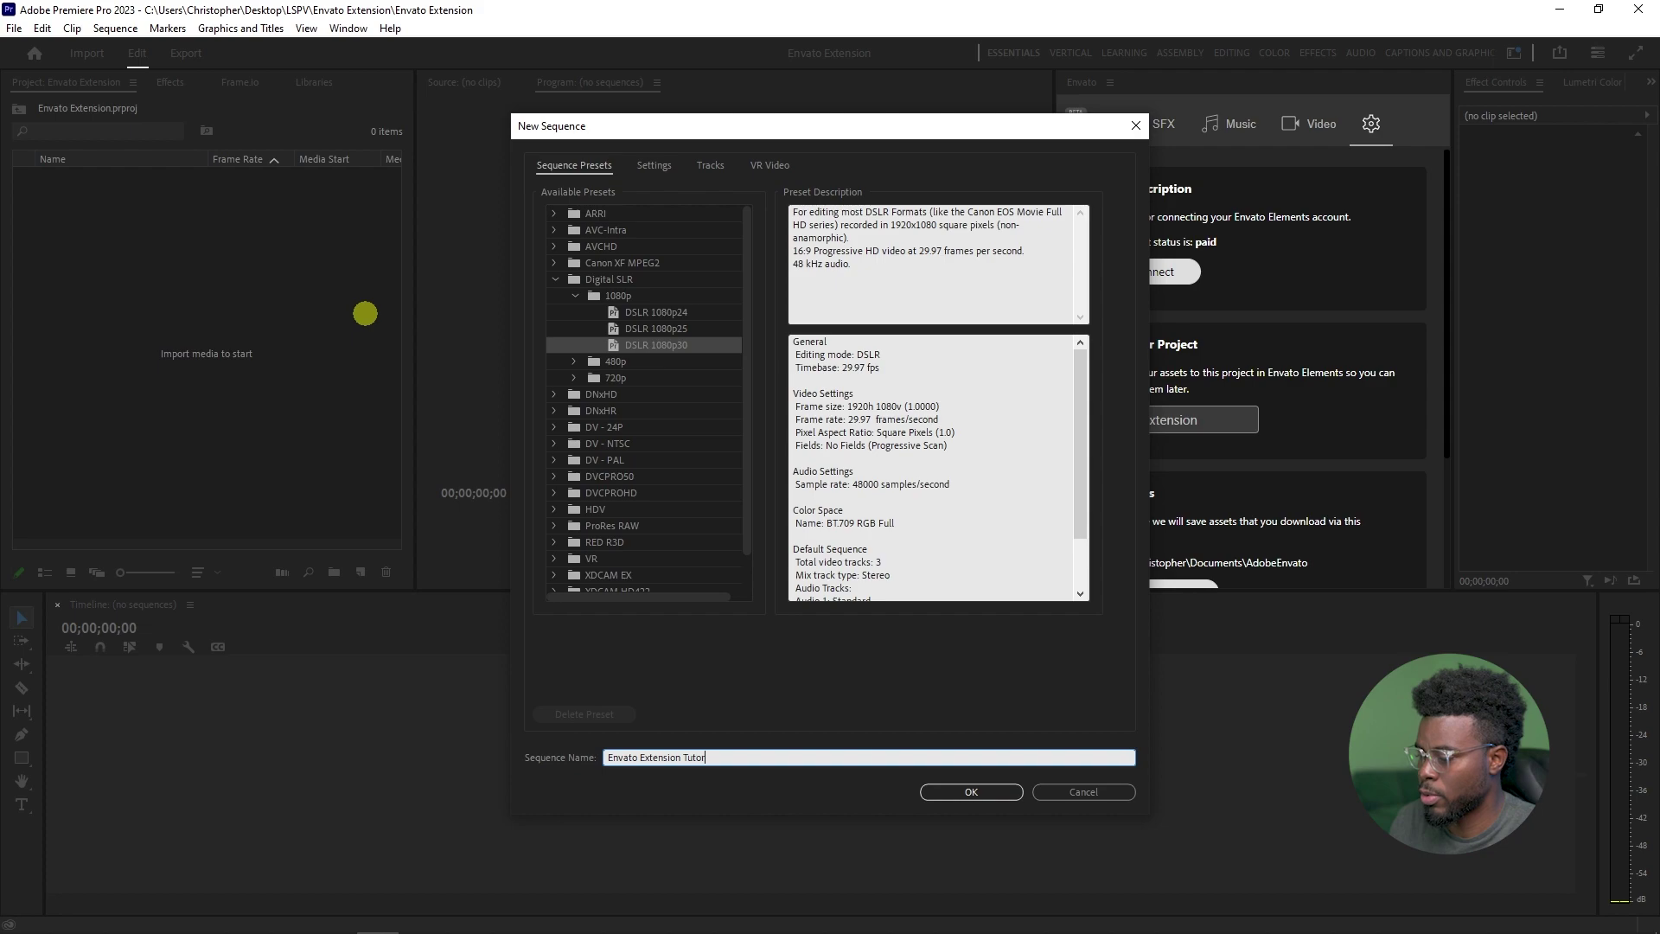
key("Return")
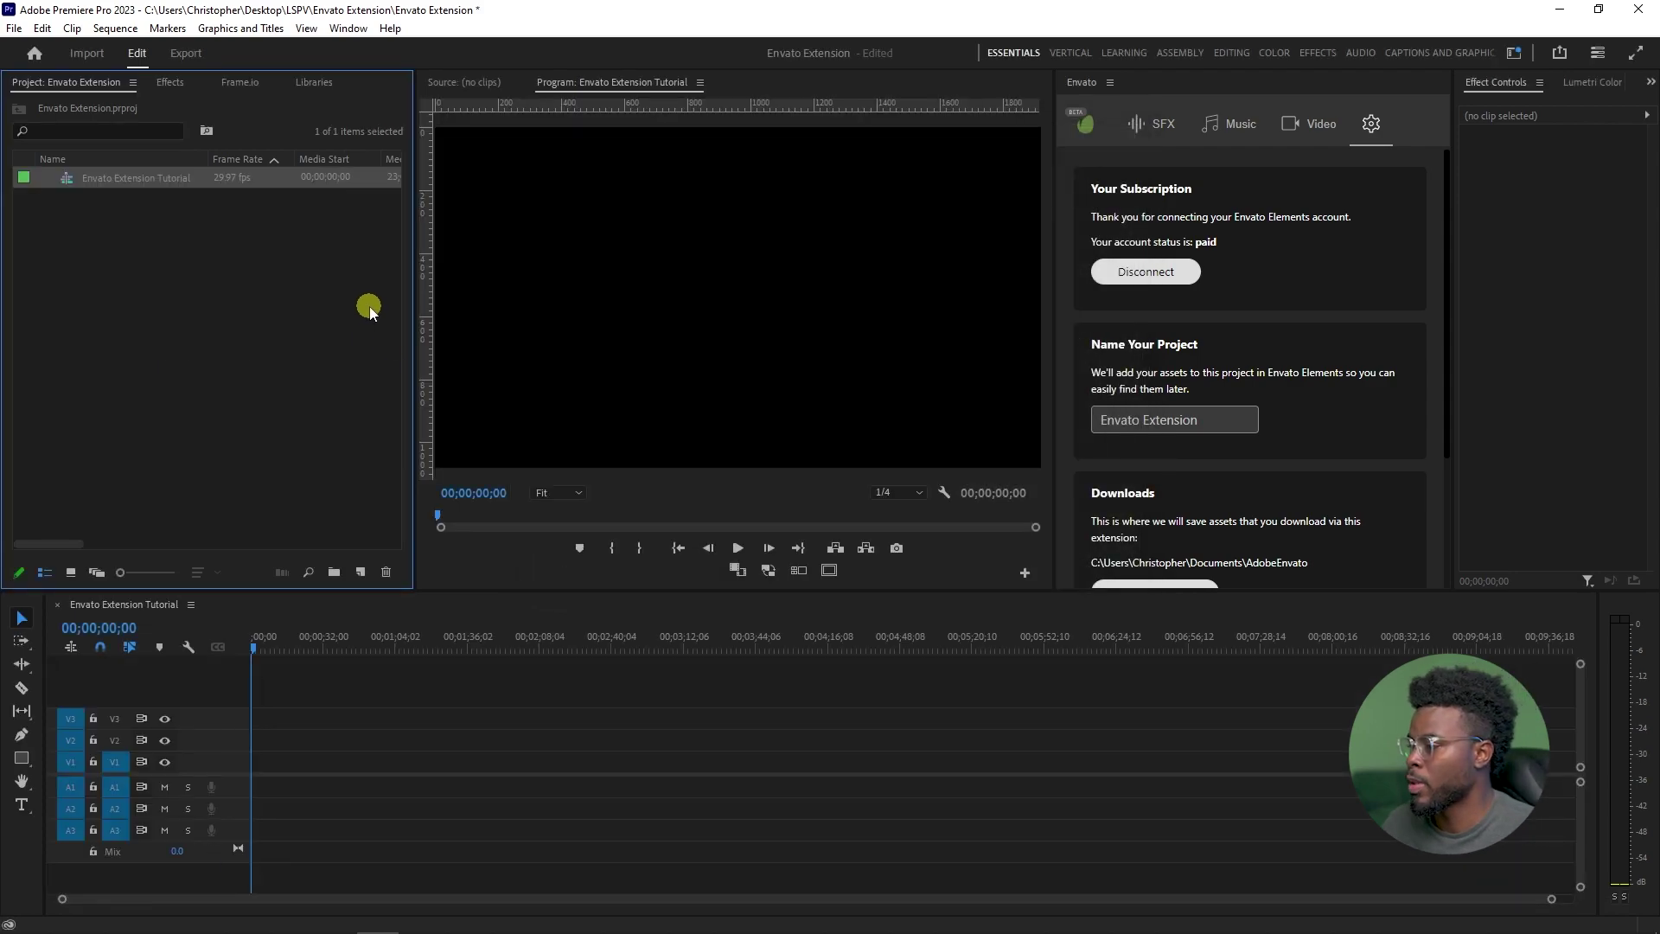
Enlarge the monitor panels by making them taller and widening the Program monitor.
left_click_drag(622, 590, 627, 629)
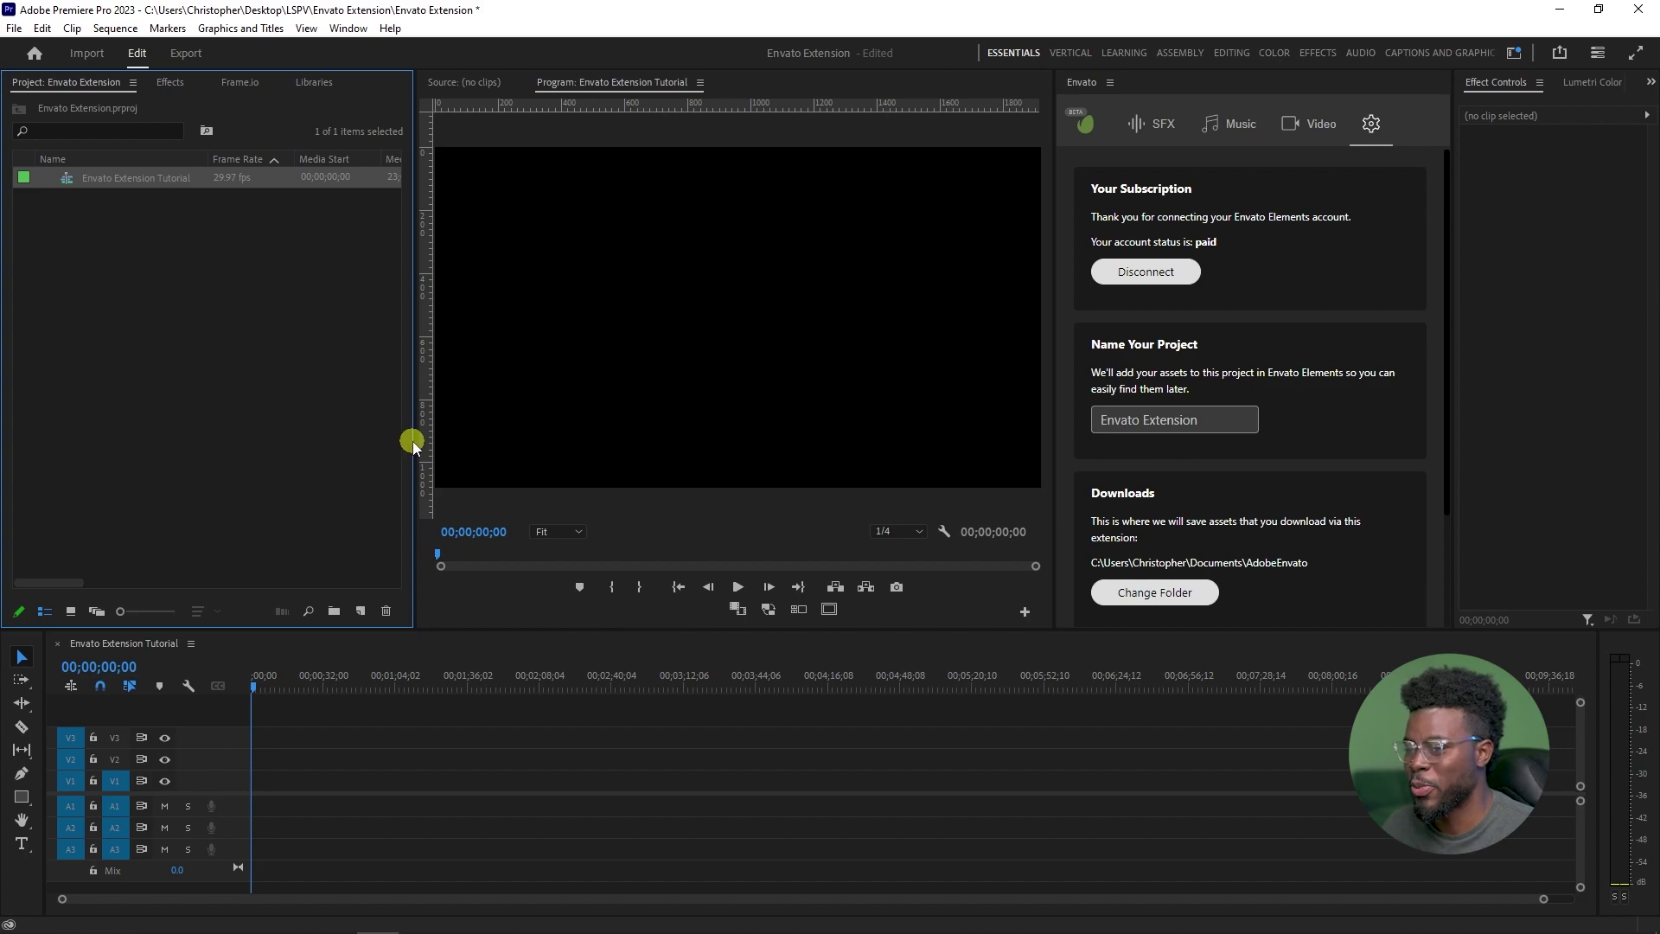
left_click_drag(414, 441, 297, 435)
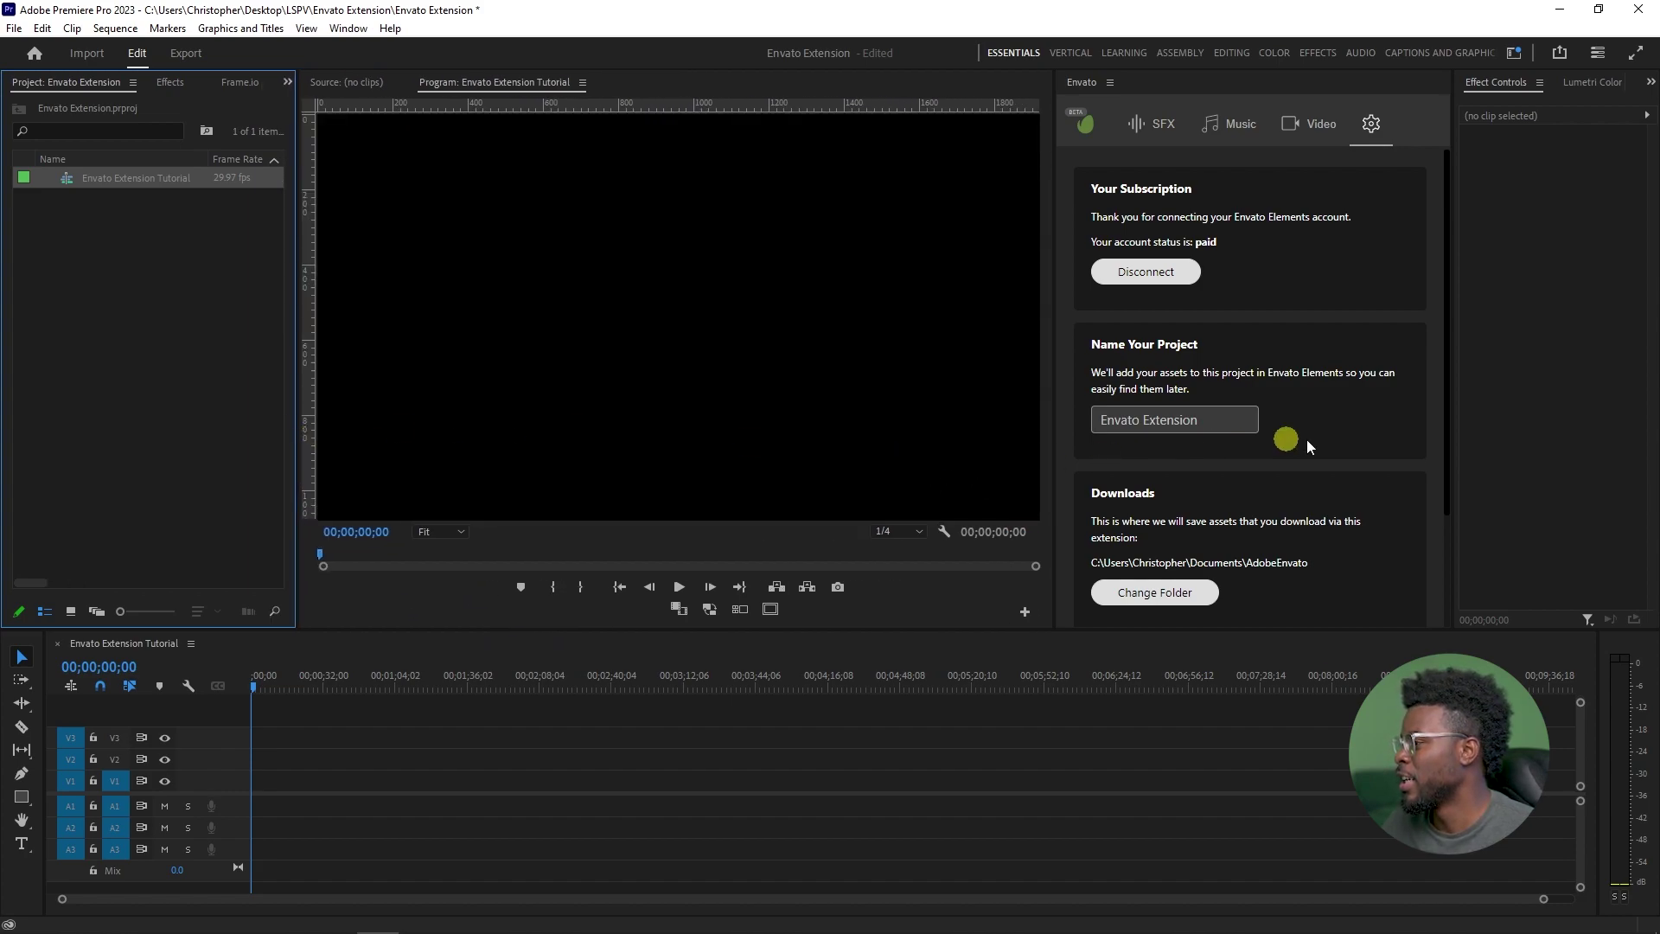
scroll(1296, 432, "down", 3)
scroll(1264, 560, "up", 3)
Search Envato stock videos for 'dancer' and browse the results.
left_click(1290, 86)
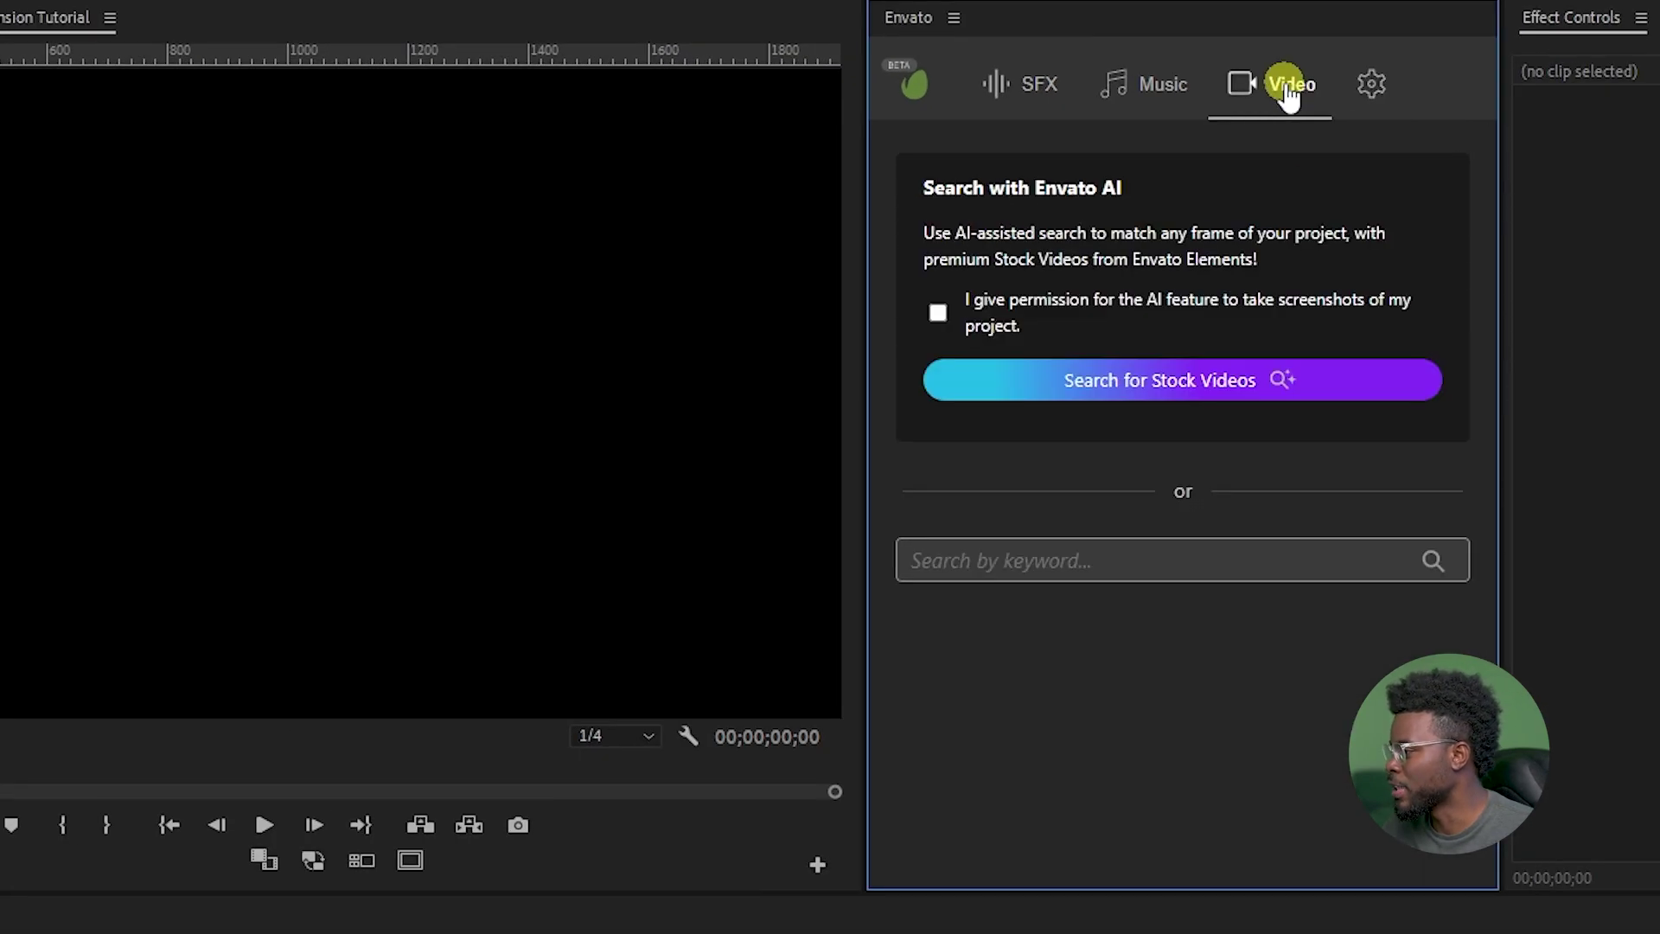
left_click(1062, 563)
type("dancer")
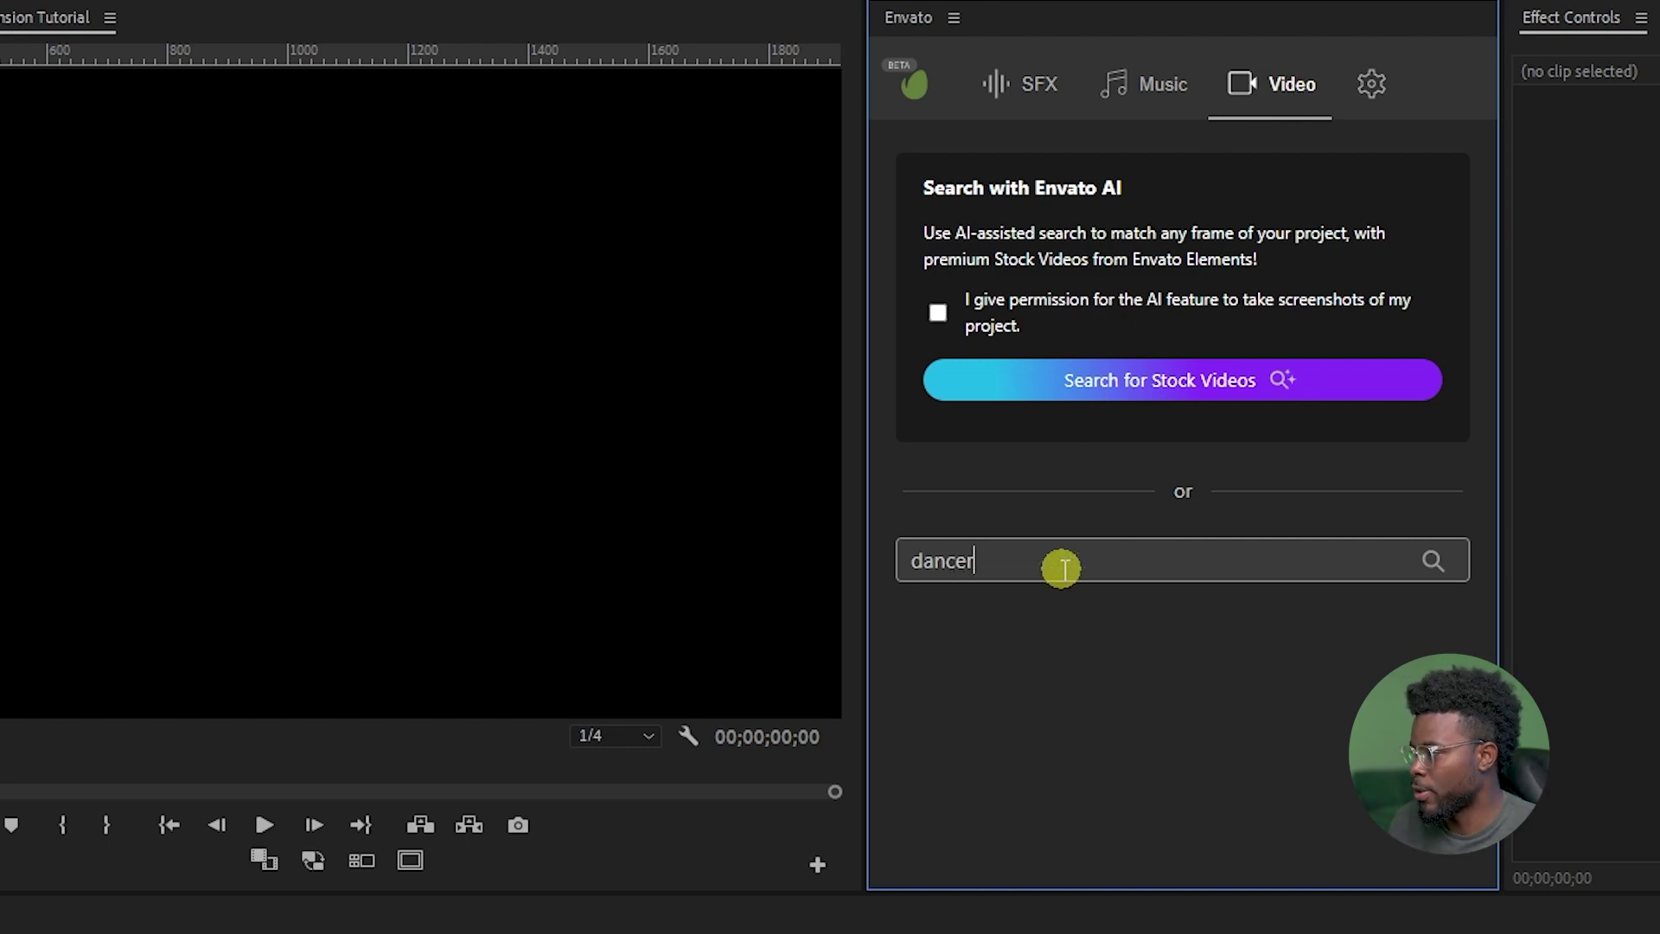
key("Return")
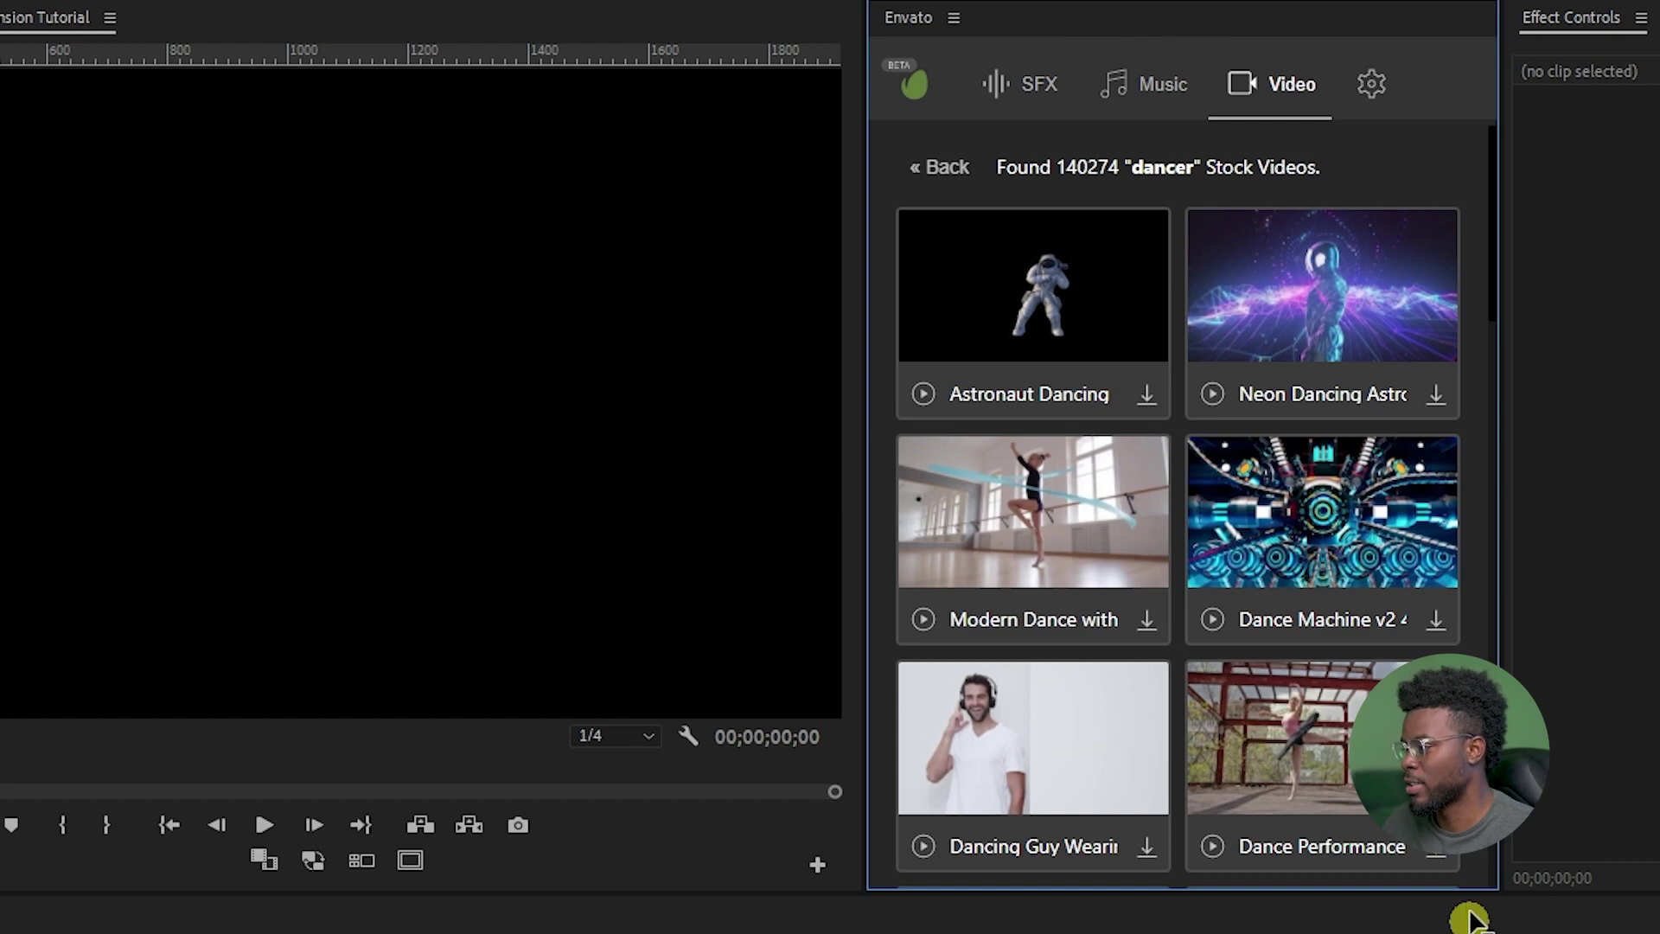
scroll(1387, 595, "down", 5)
scroll(1385, 588, "down", 2)
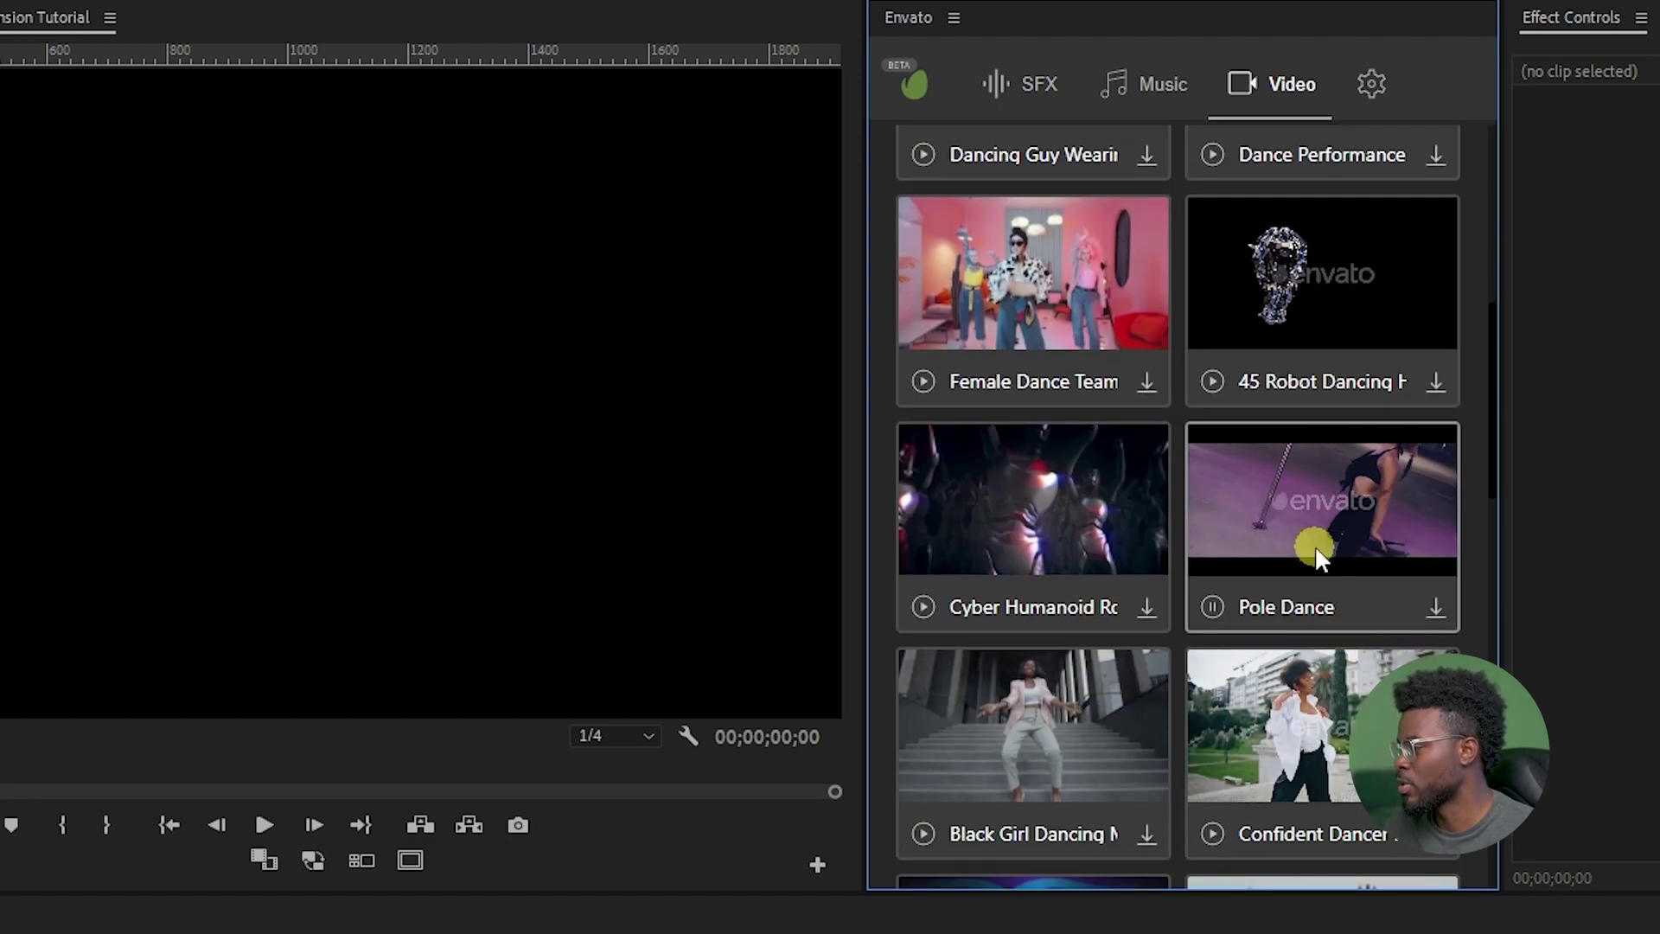
scroll(1314, 522, "down", 5)
scroll(1279, 501, "up", 2)
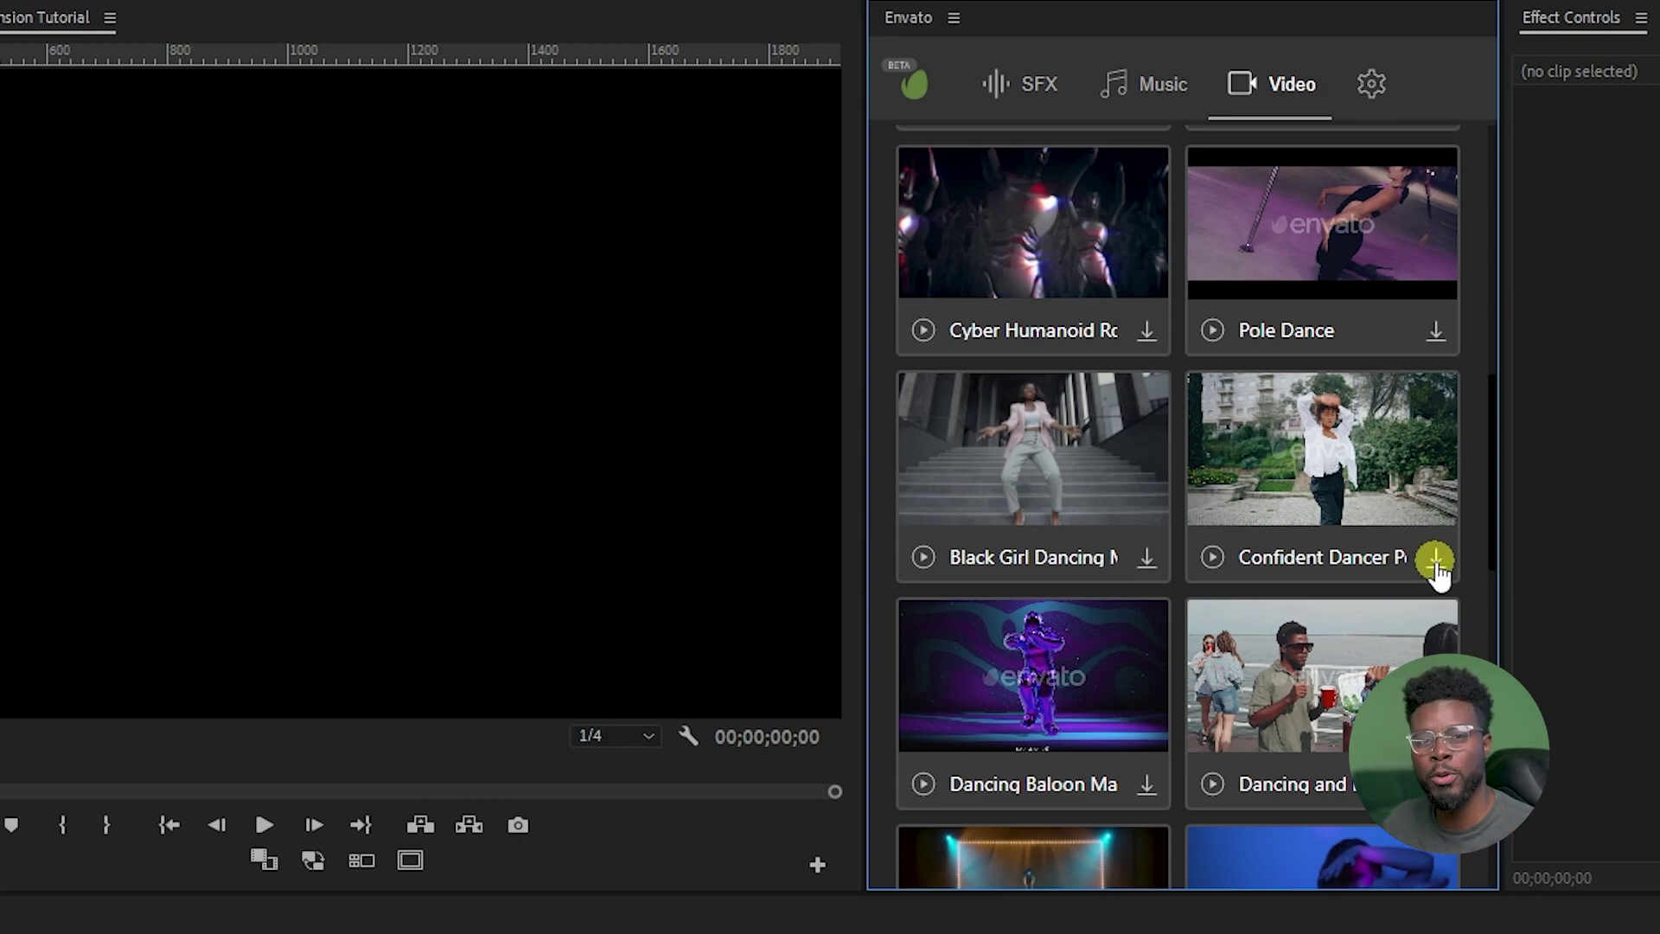
Download the full-resolution Confident Dancer .mov clip into the project.
left_click(1436, 561)
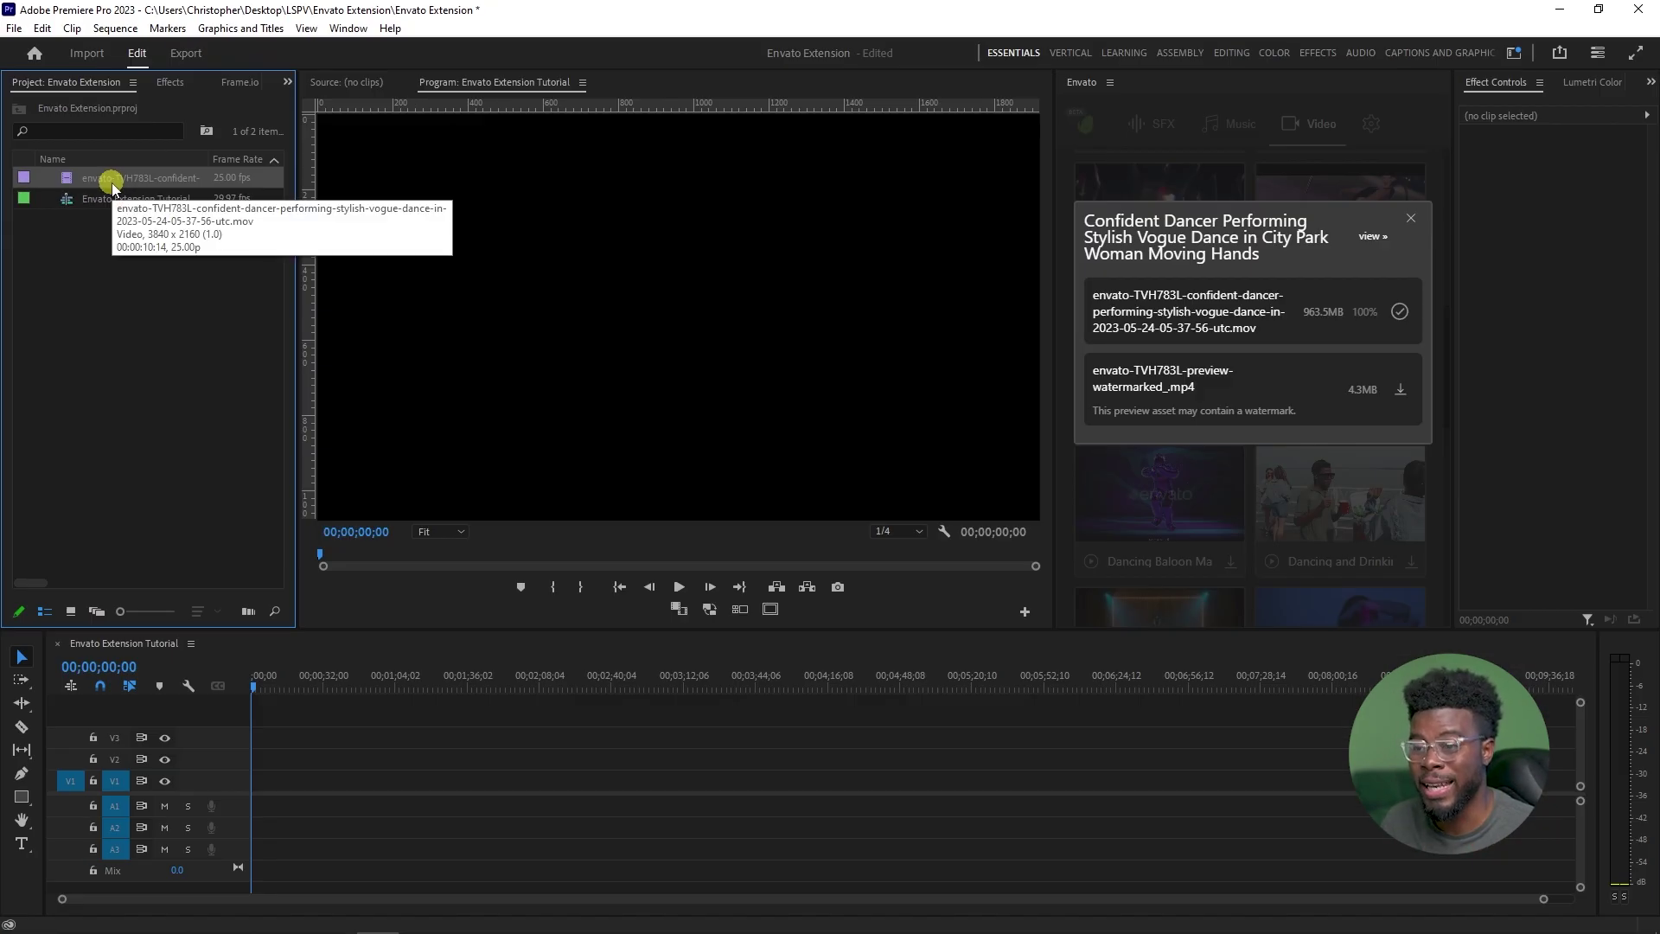
Put the Confident Dancer clip at the start of V1, keep sequence settings, and set it to frame size.
left_click_drag(112, 187, 234, 791)
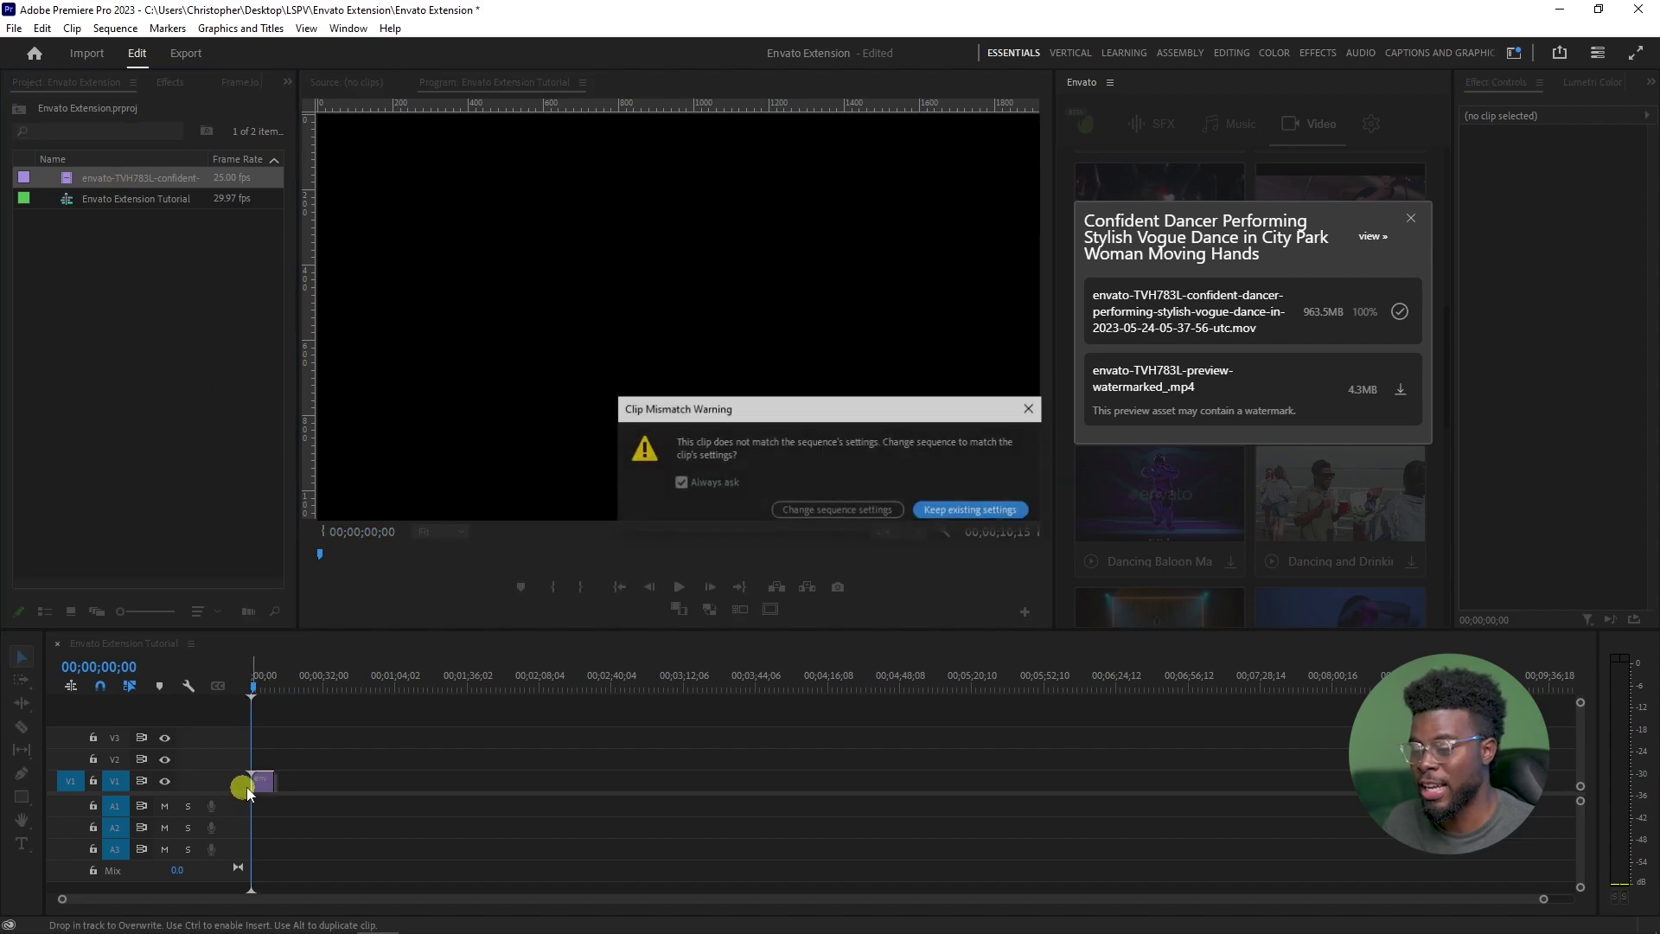
left_click(970, 510)
scroll(579, 791, "up", 3)
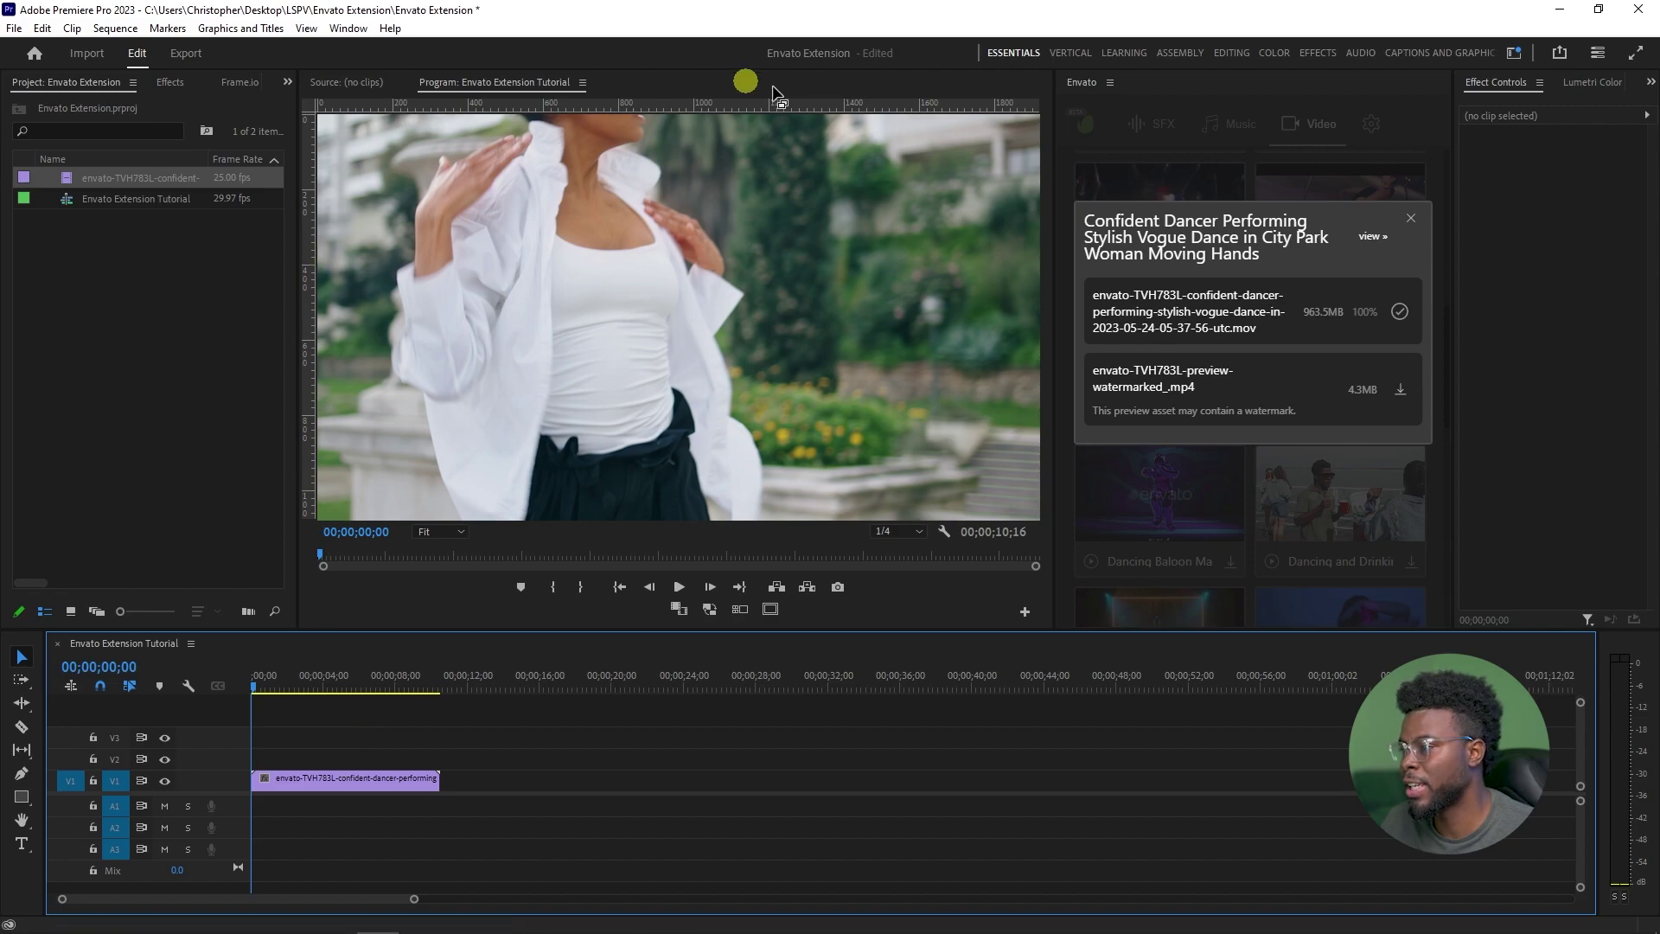
right_click(333, 785)
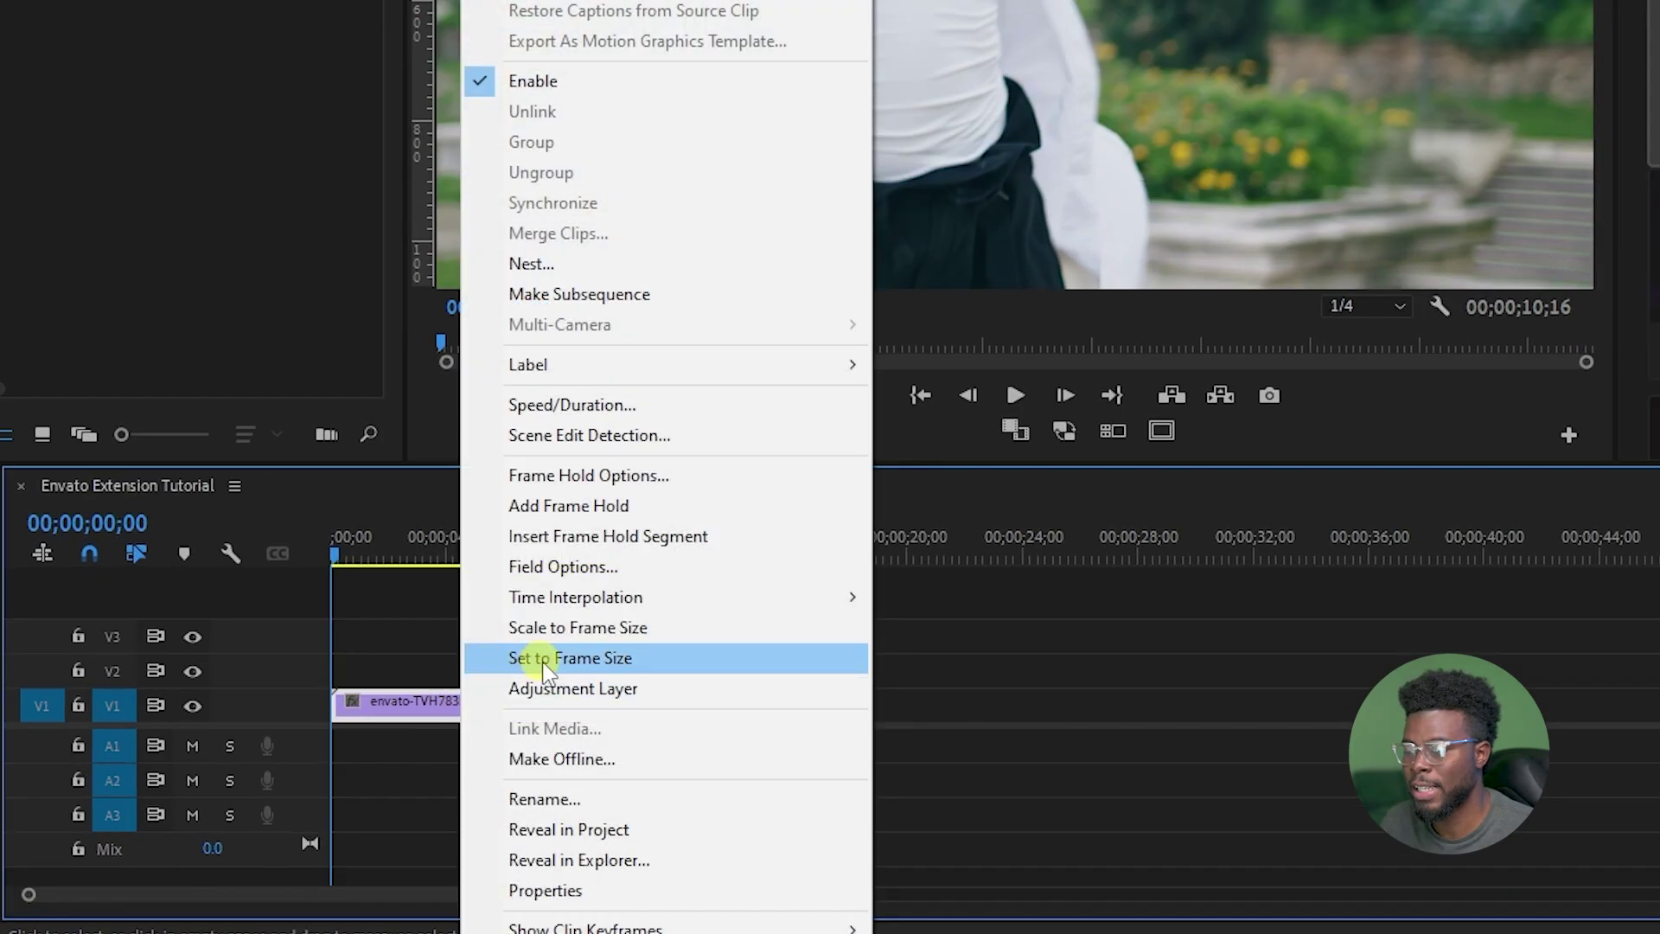
left_click(330, 747)
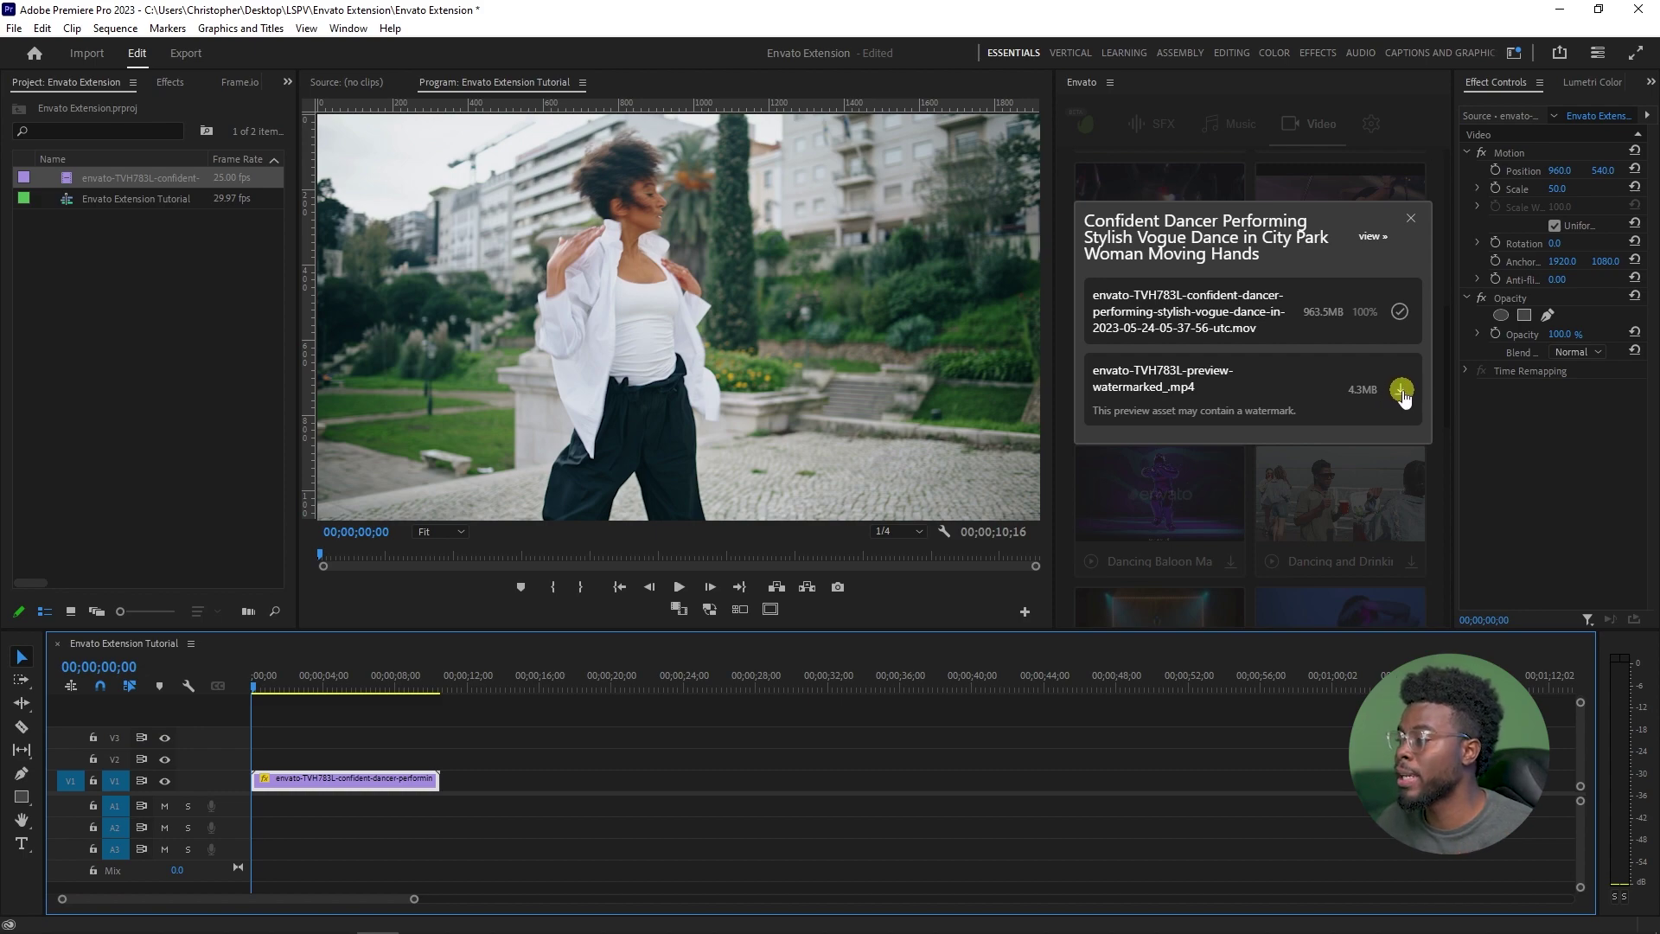
Also download the watermarked preview file, then switch the Envato panel to music search.
left_click(1401, 391)
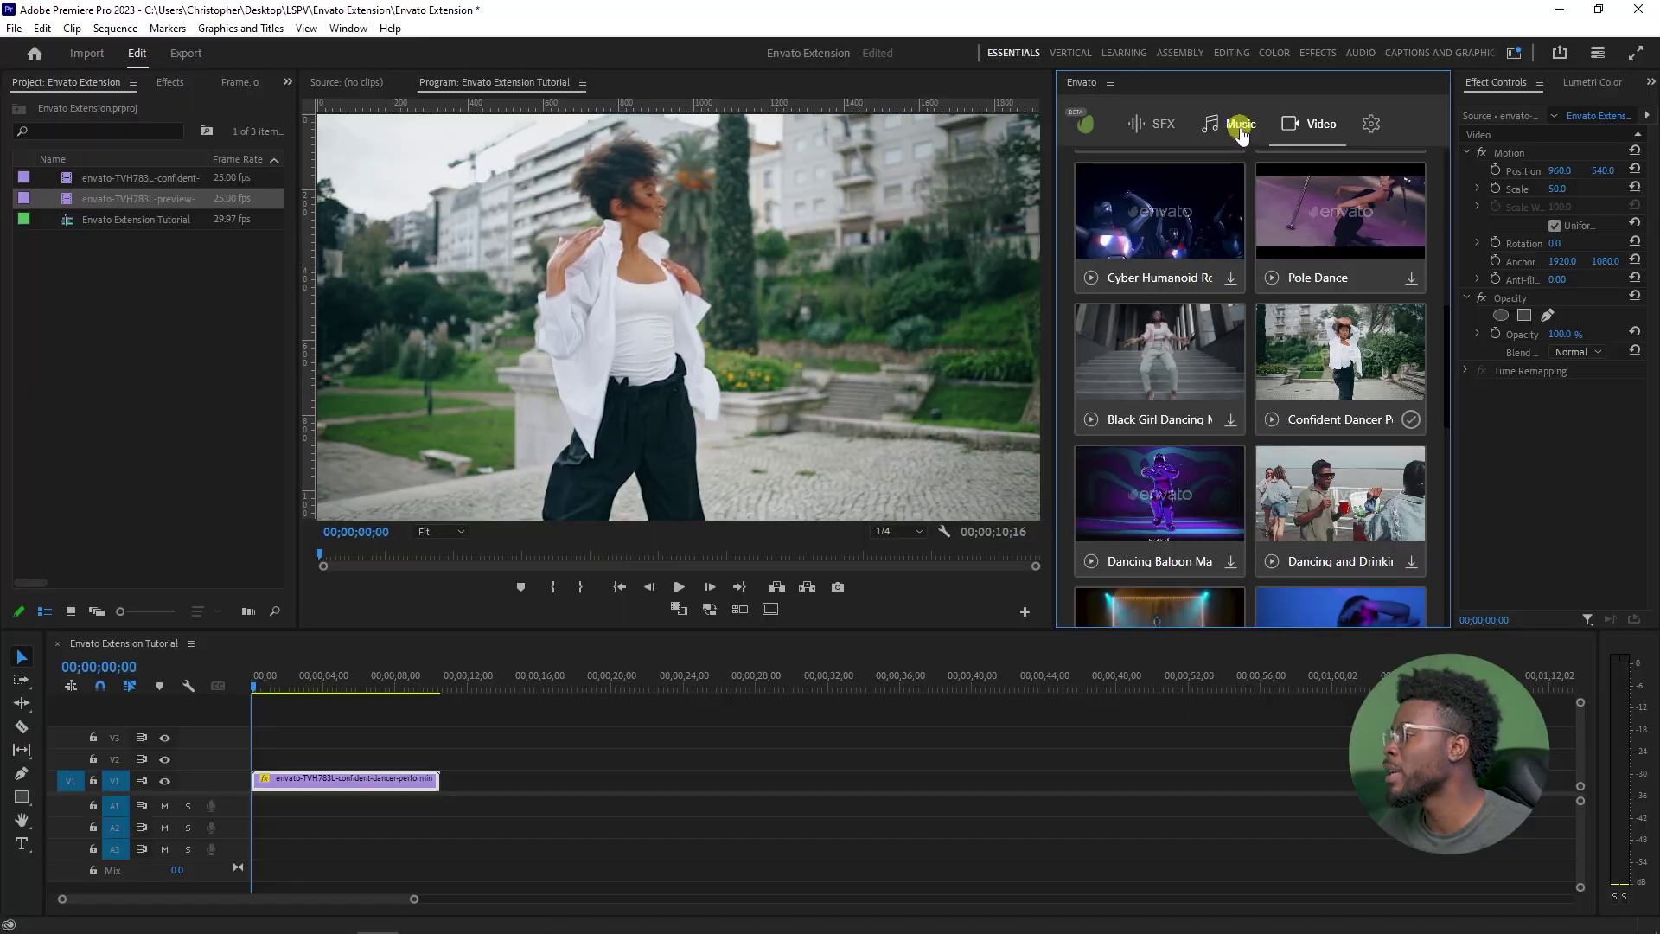
left_click(1241, 126)
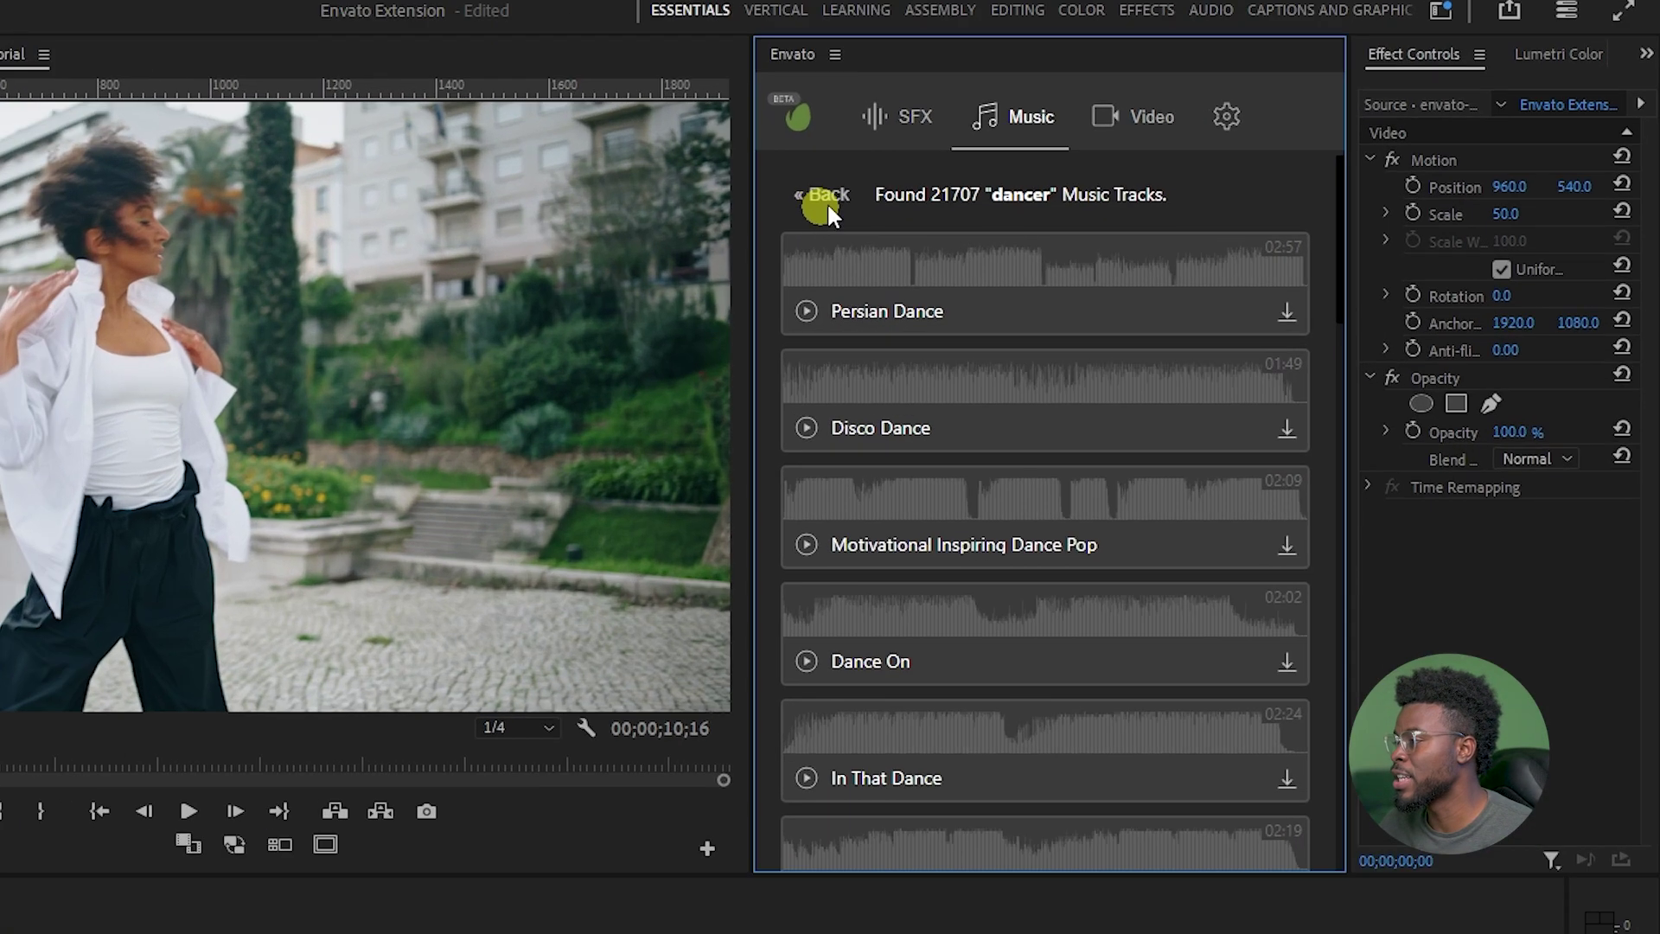
left_click(834, 199)
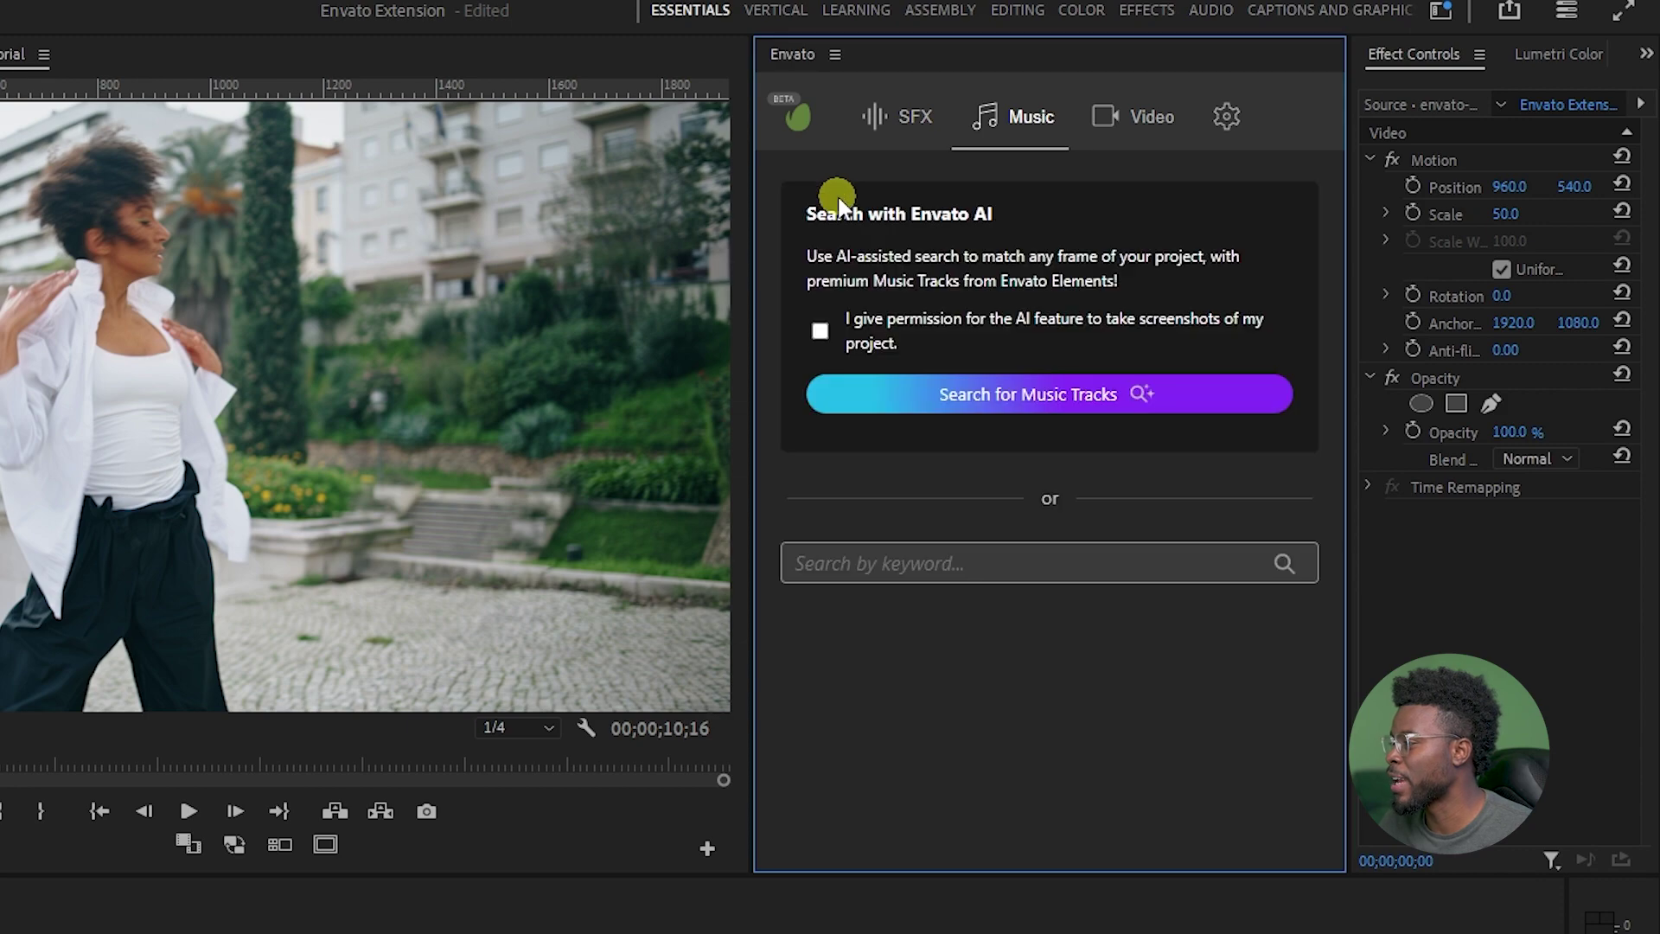
Search Envato music for 'hip hop beat' and lower the computer's playback volume.
left_click(988, 569)
type("hip hop beat")
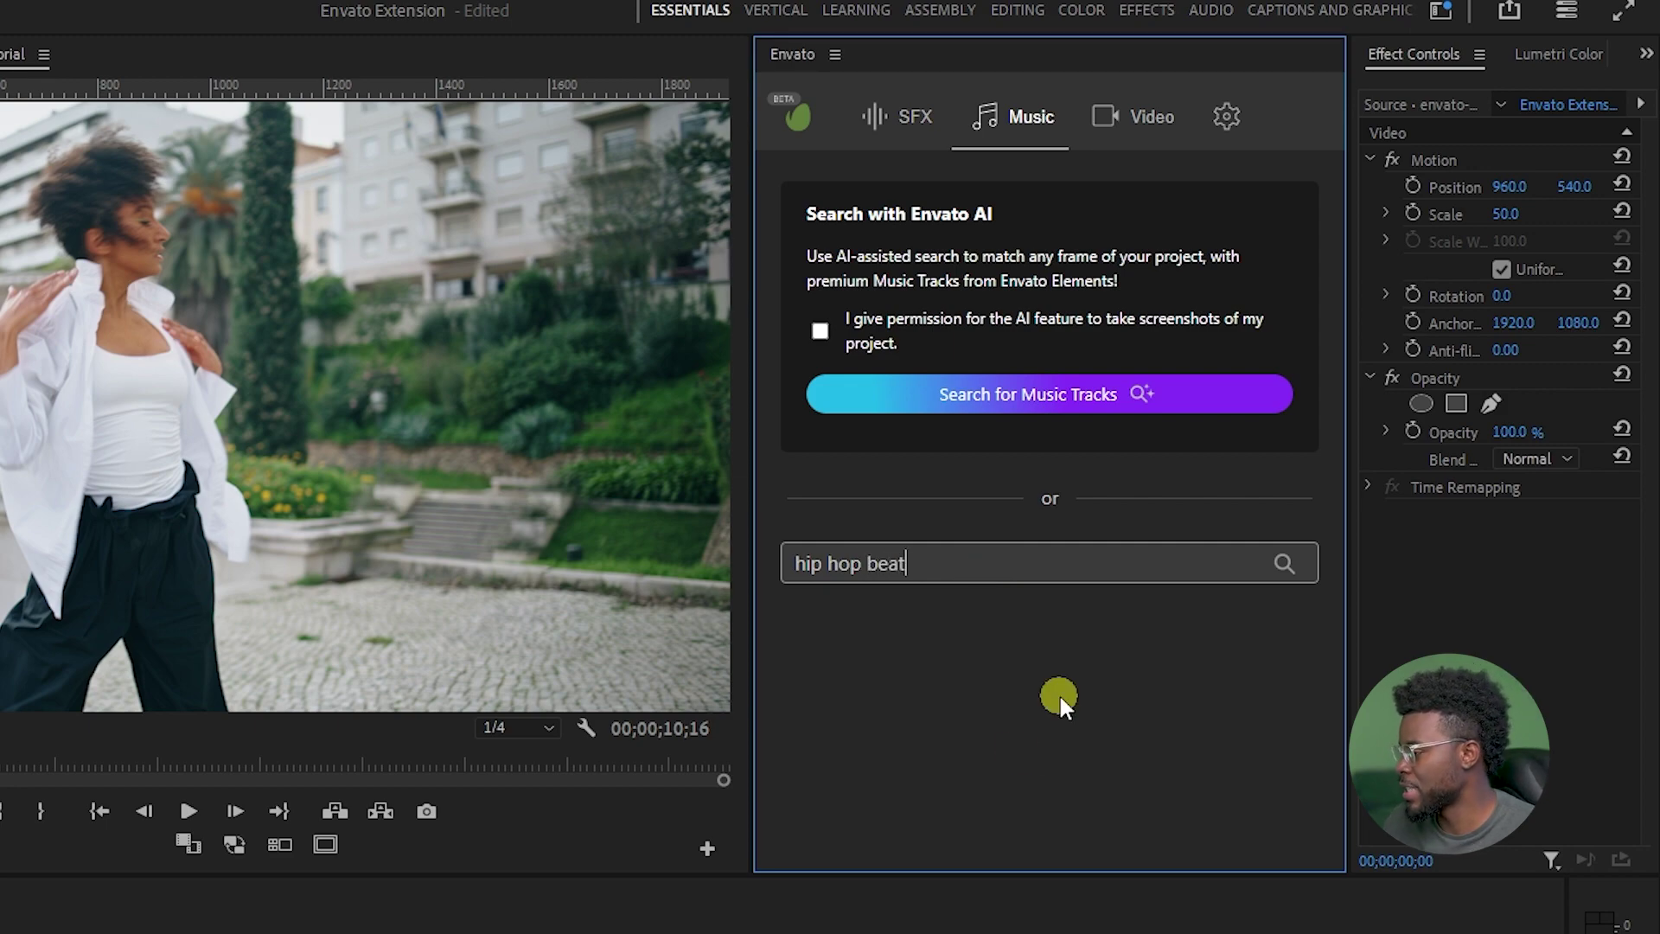
key("Return")
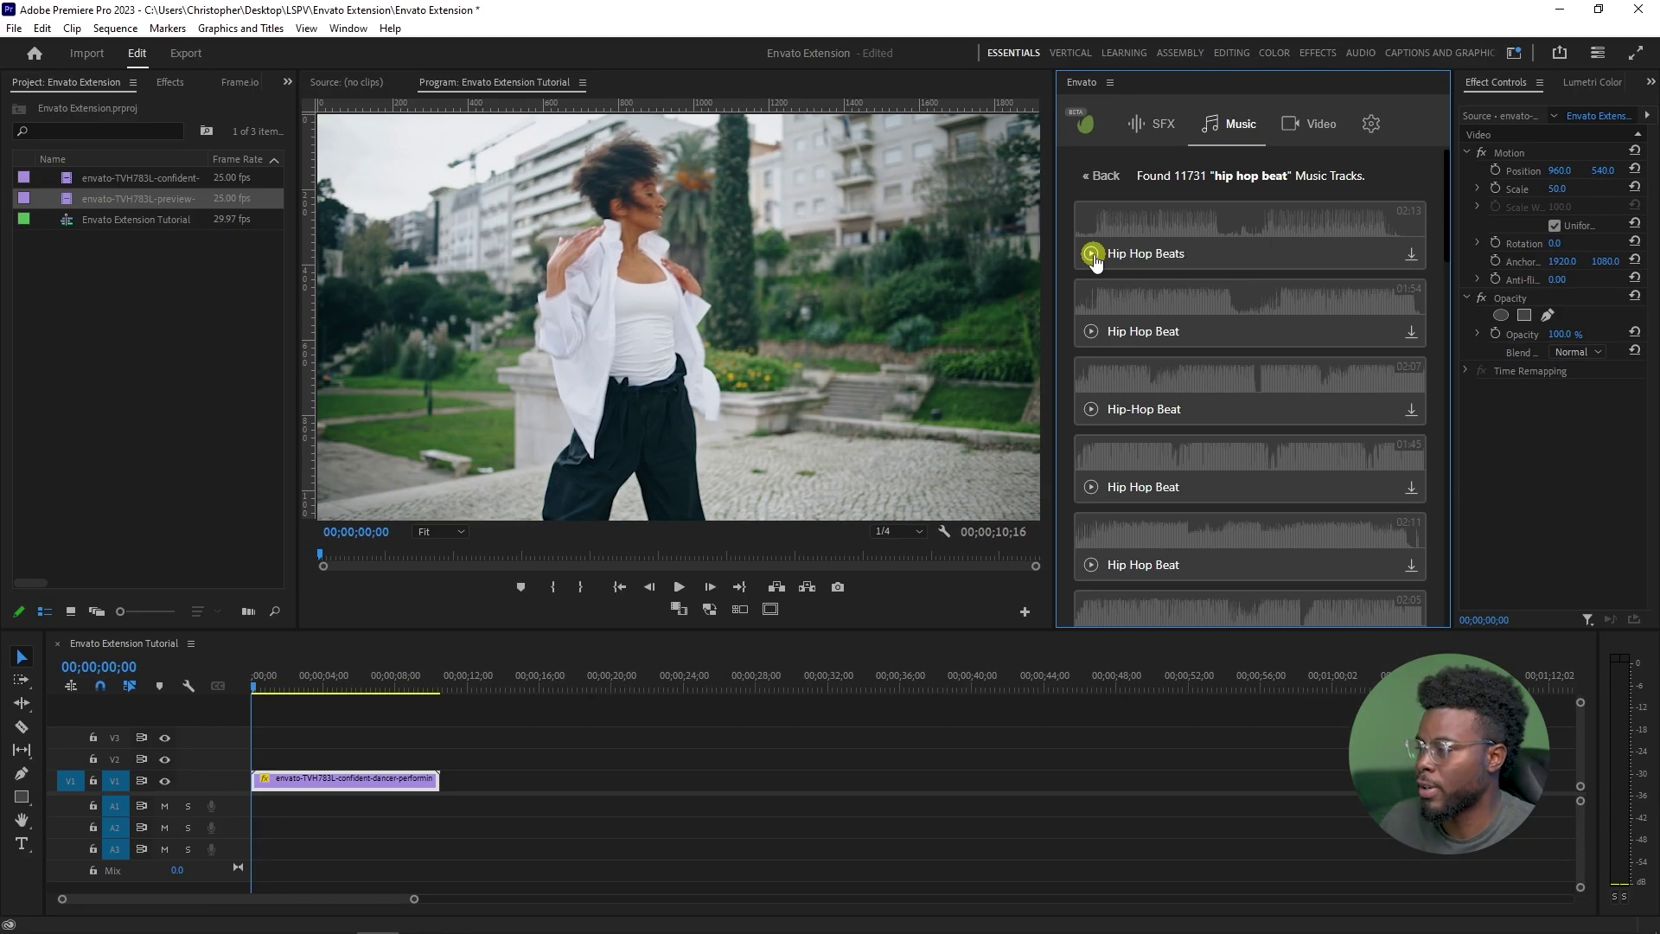
key("XF86AudioLowerVolume")
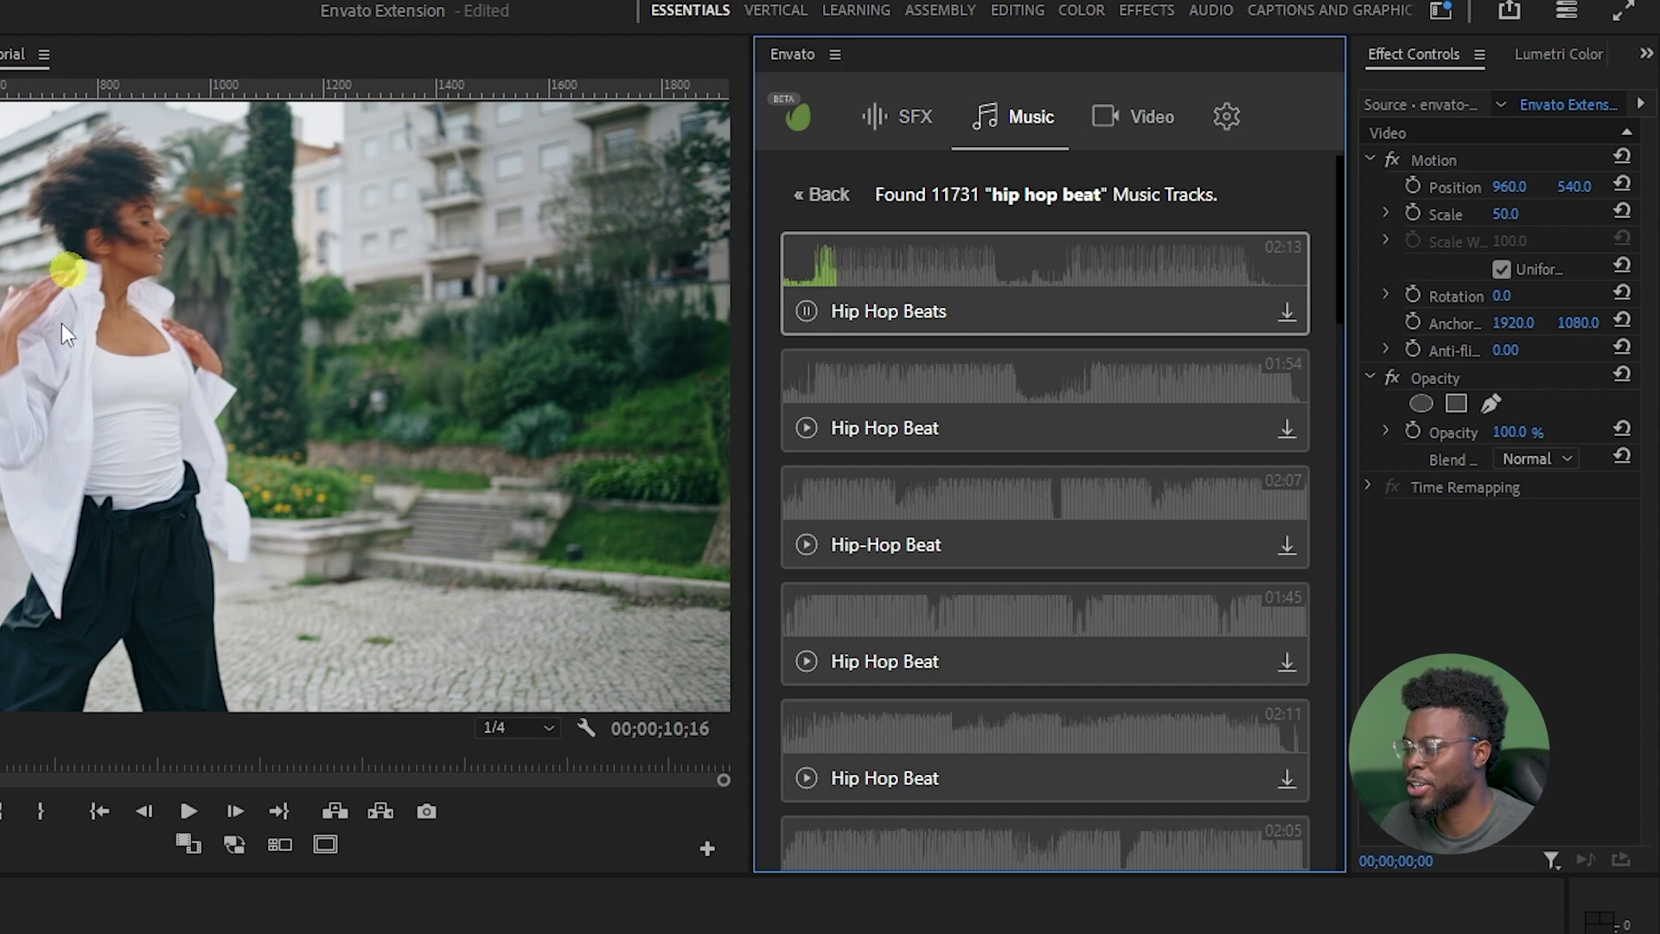
left_click(188, 810)
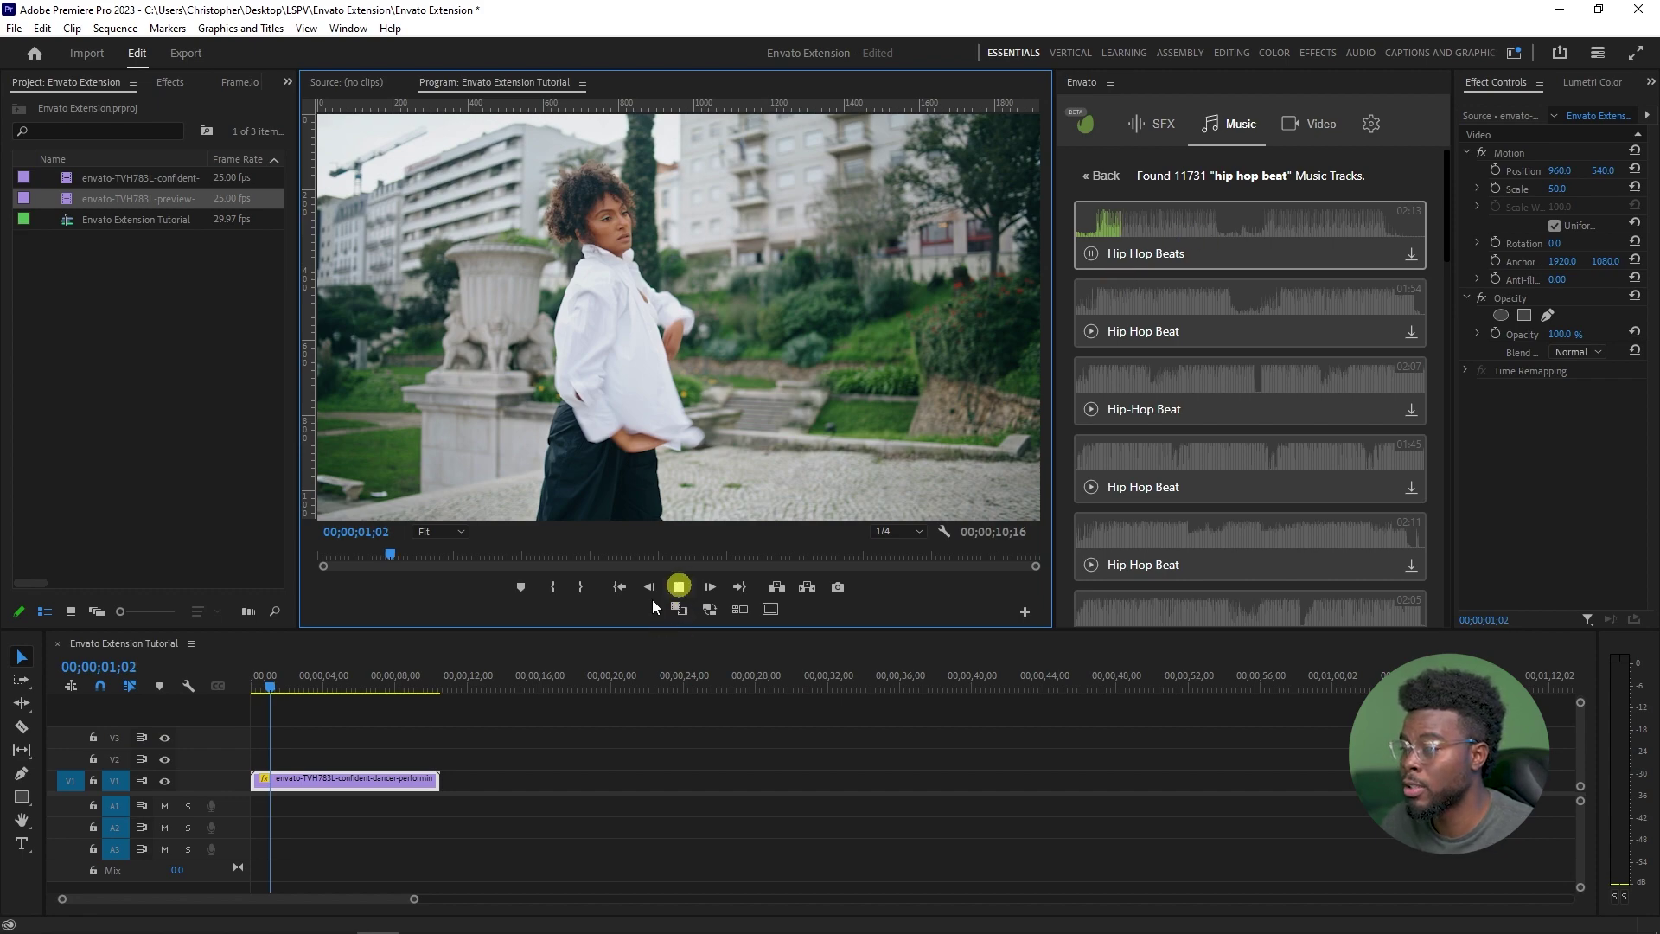
left_click(399, 719)
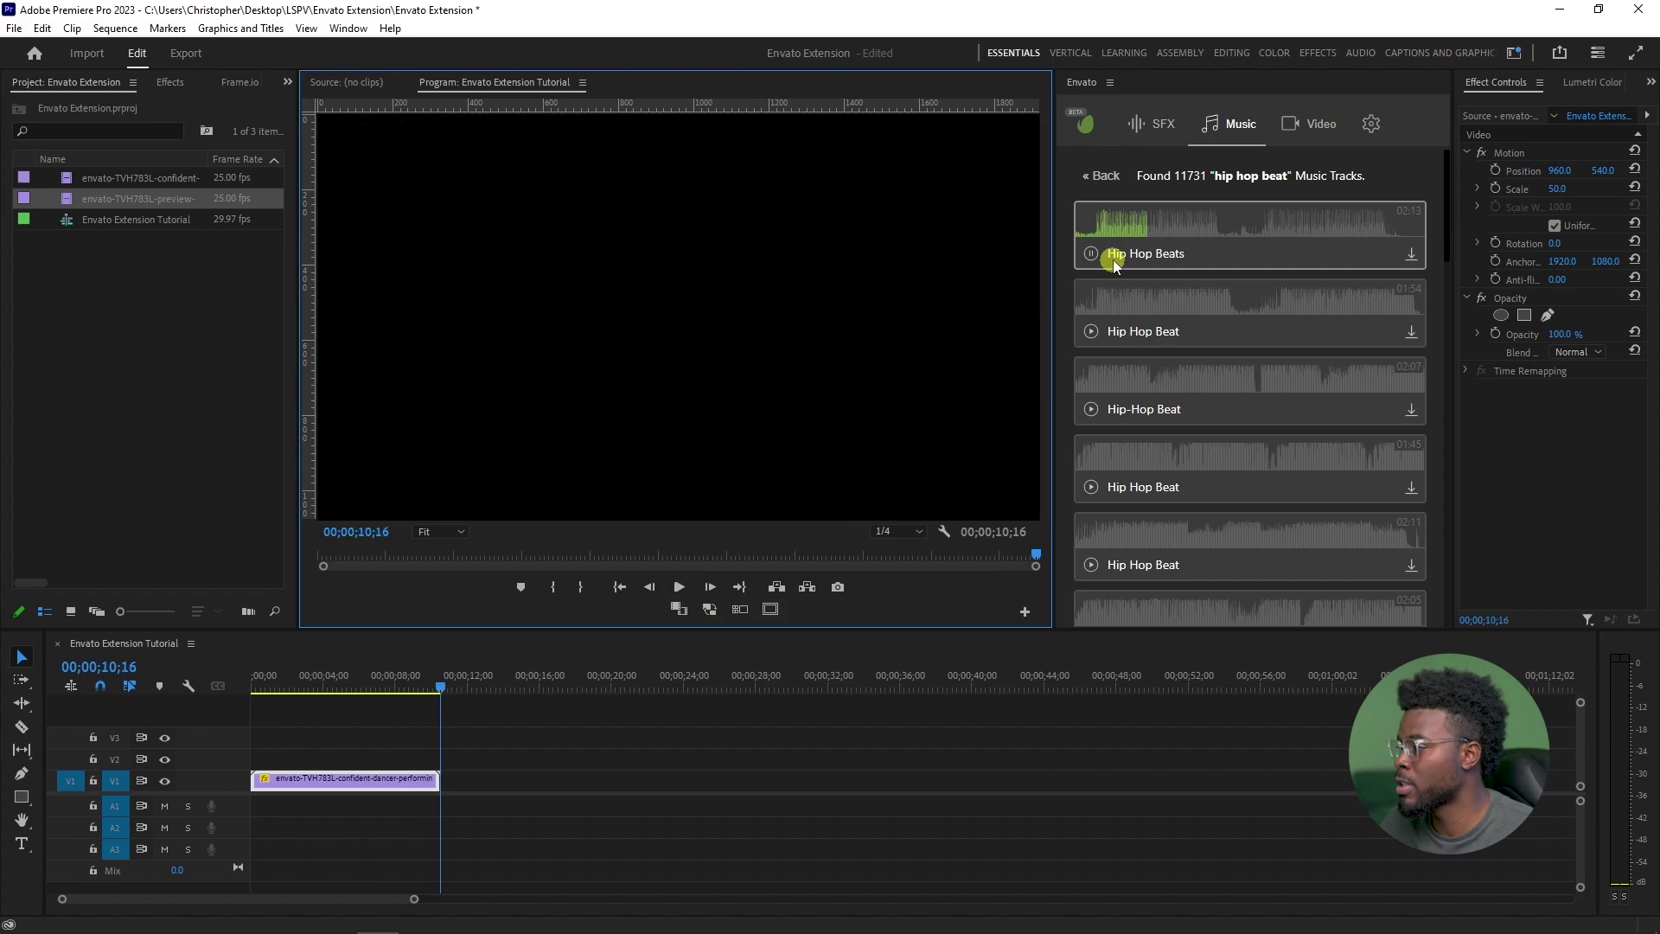
left_click(1092, 333)
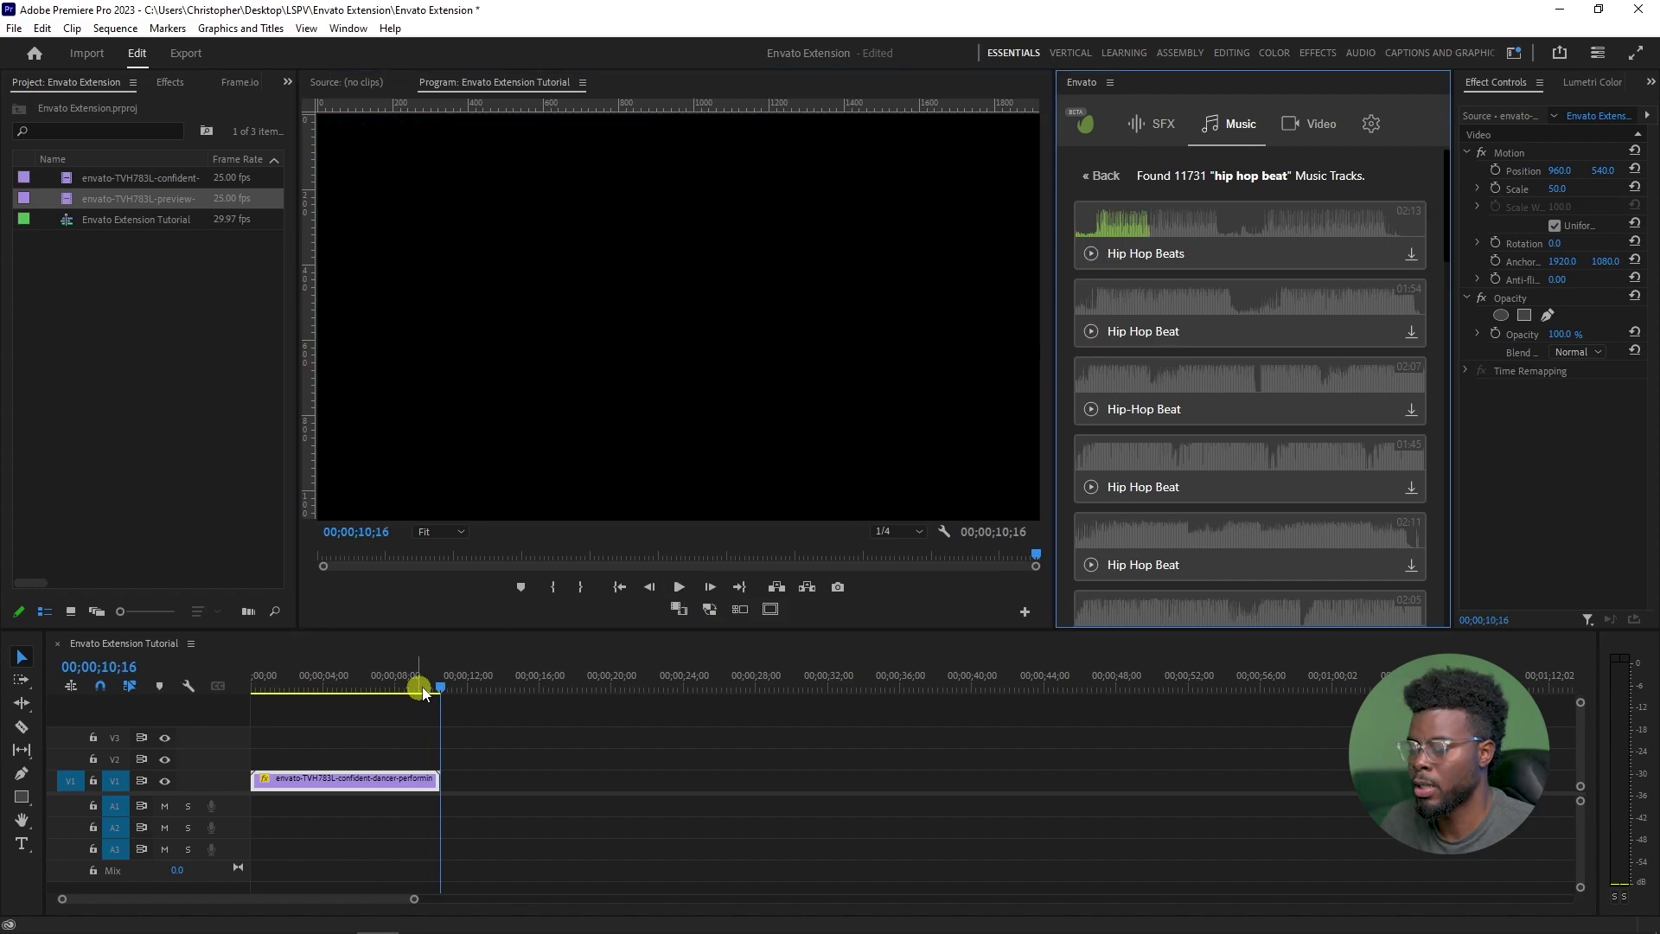
left_click_drag(422, 691, 256, 679)
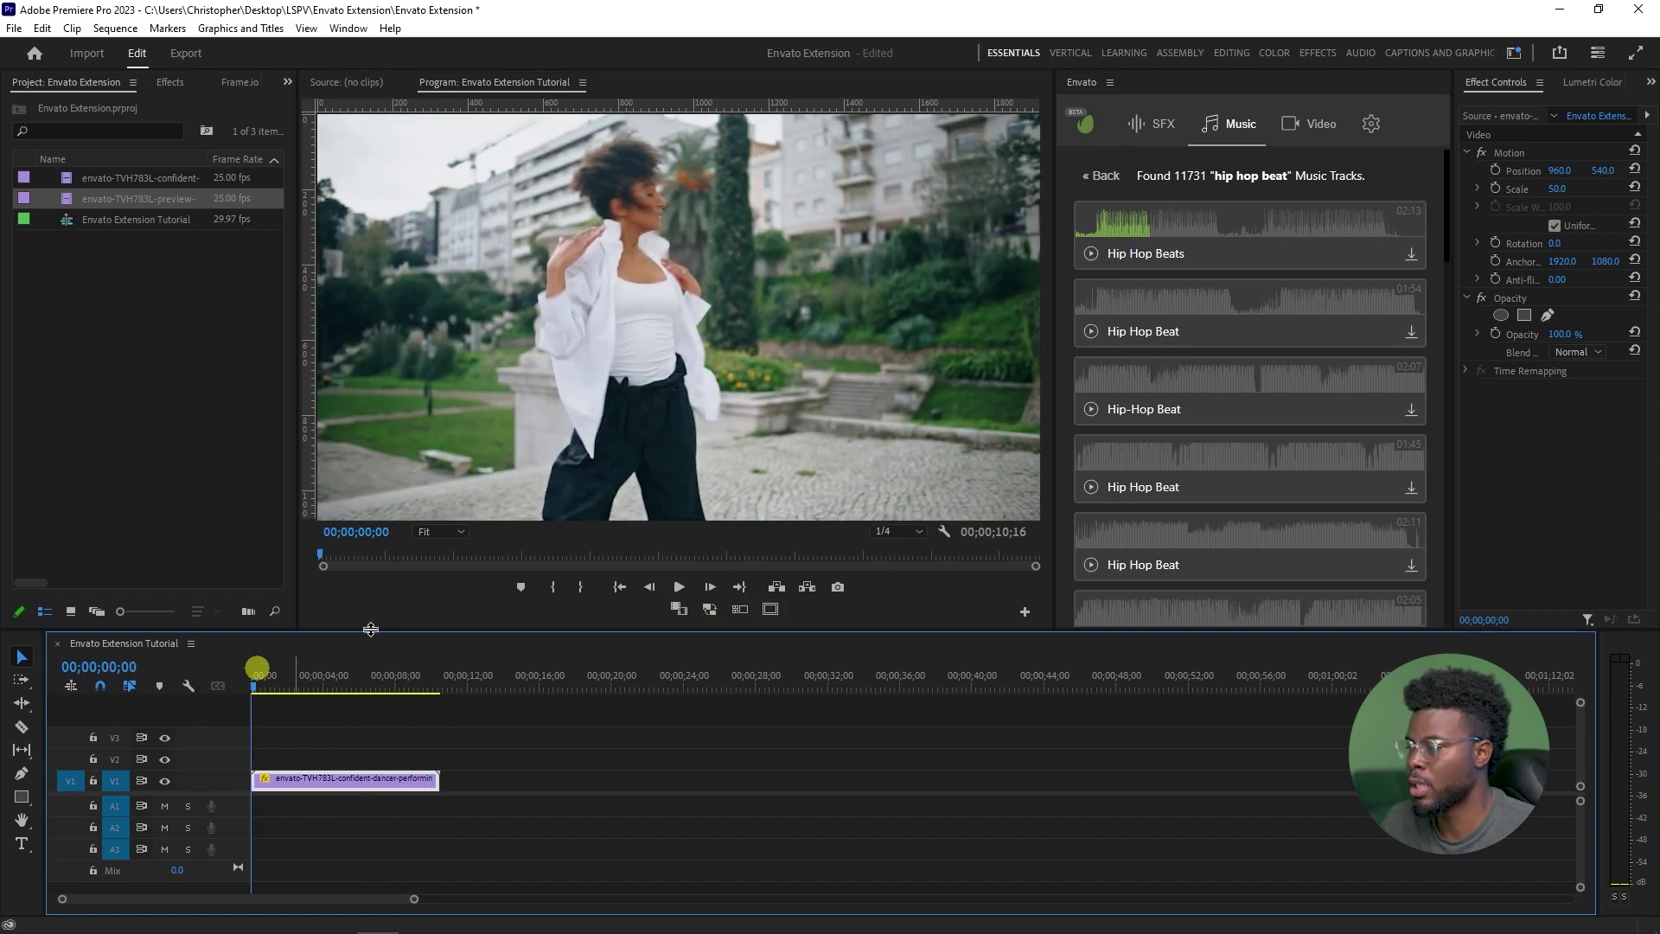
left_click(1092, 334)
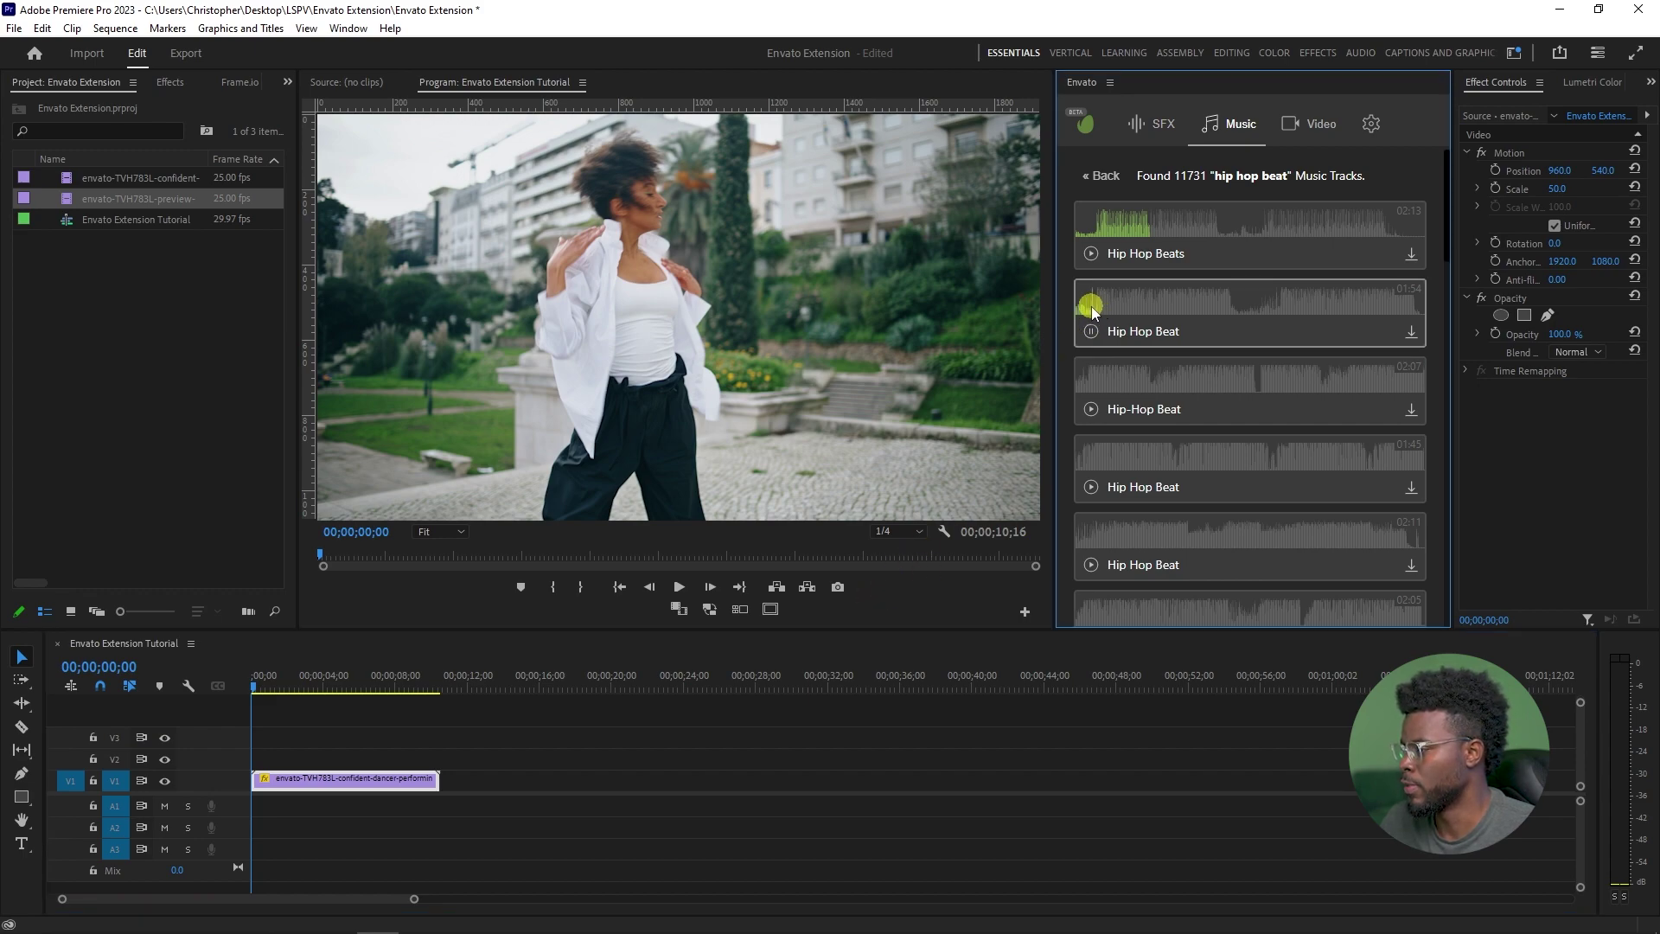
left_click(680, 586)
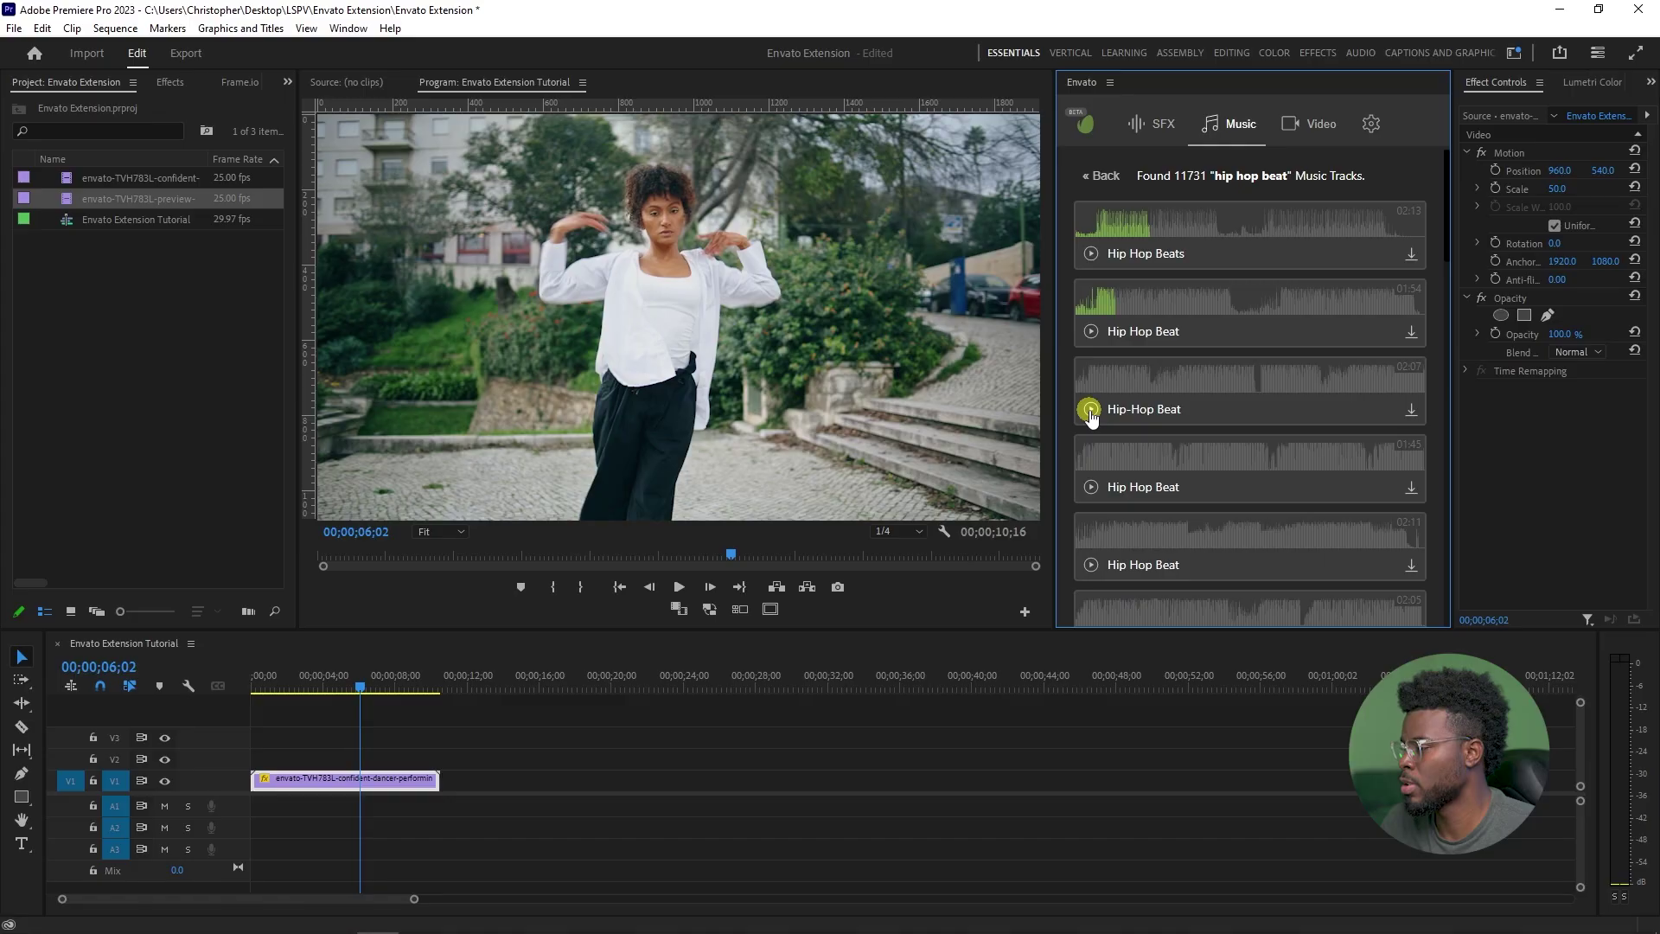
left_click(678, 588)
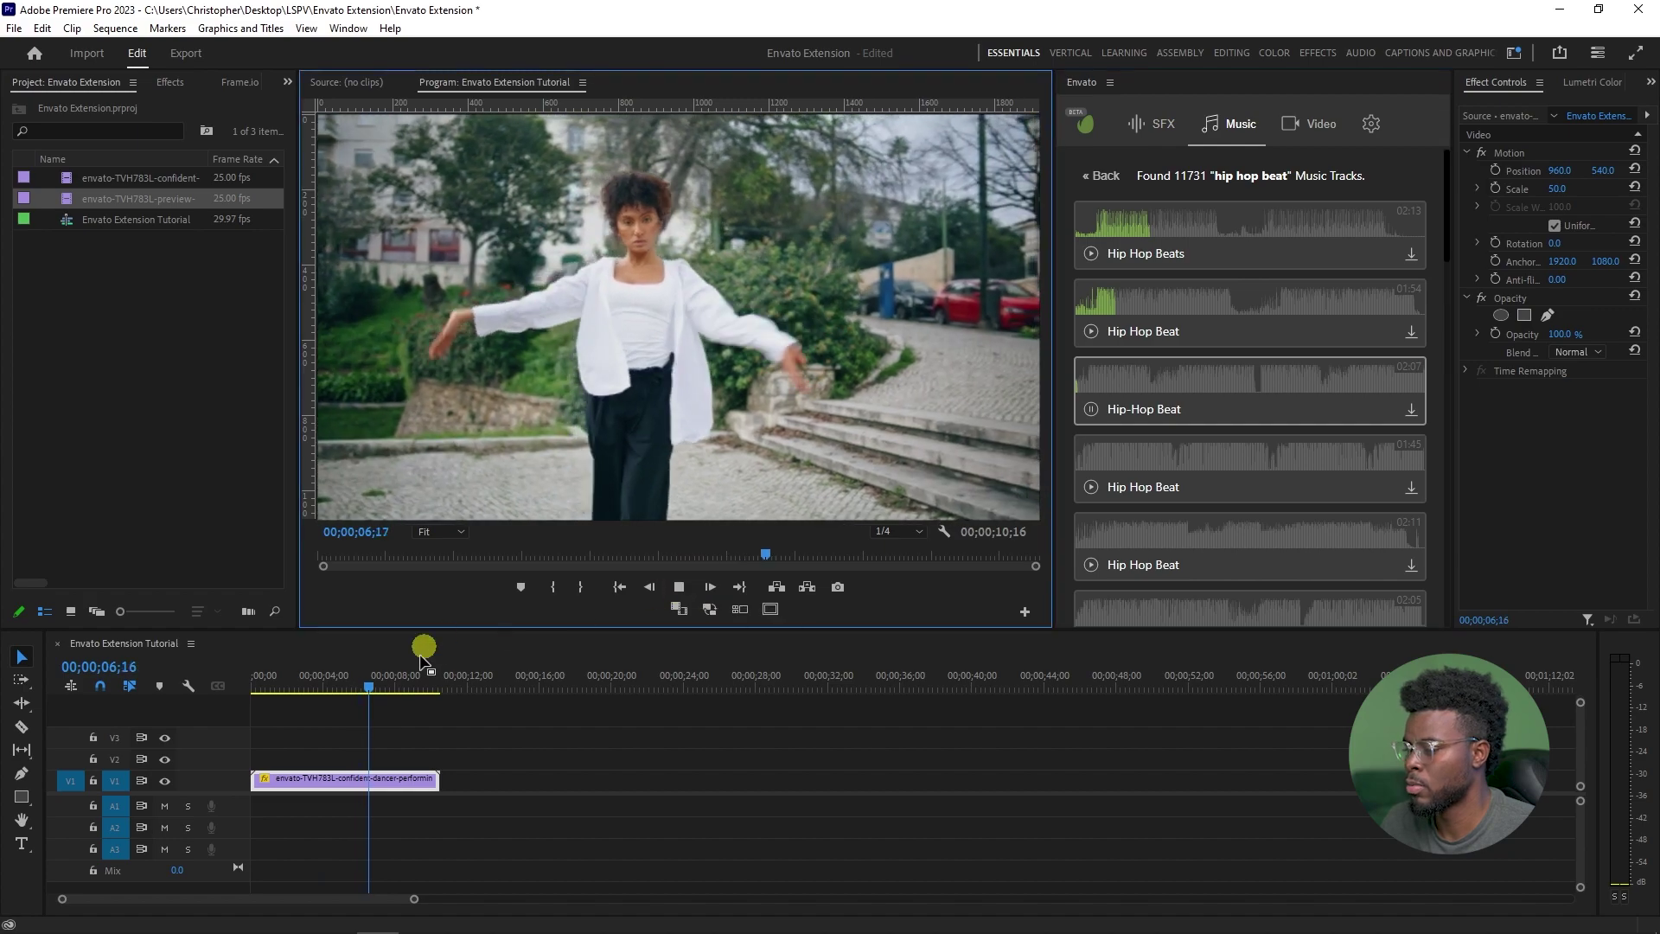
left_click(275, 691)
left_click(678, 587)
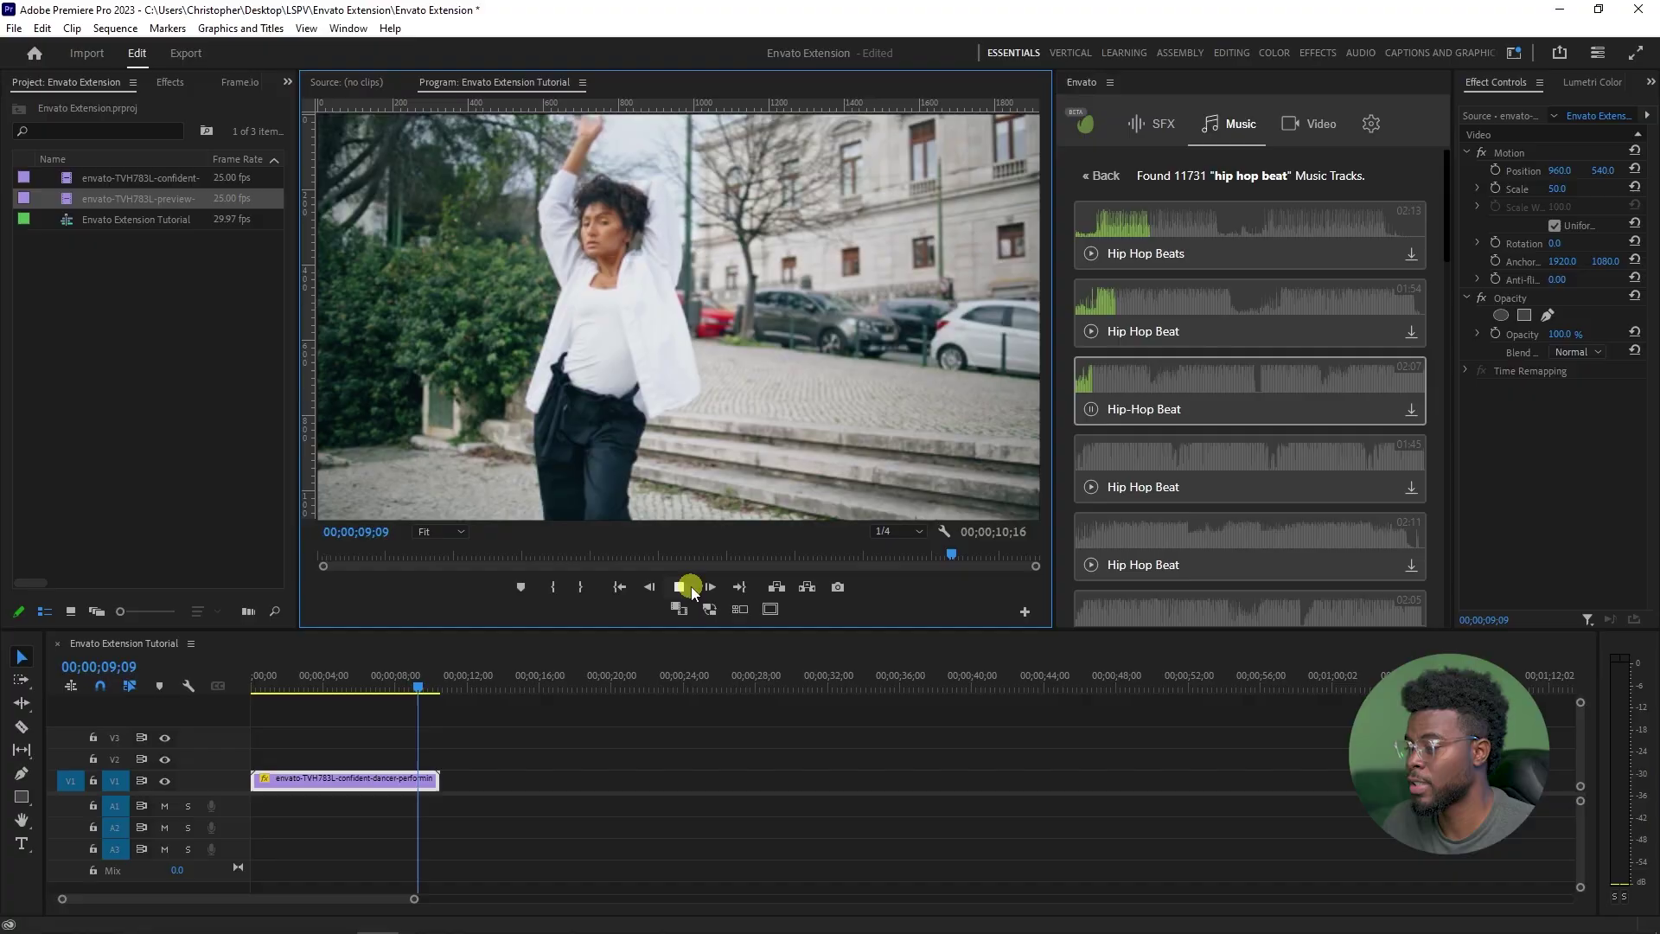
left_click(1090, 410)
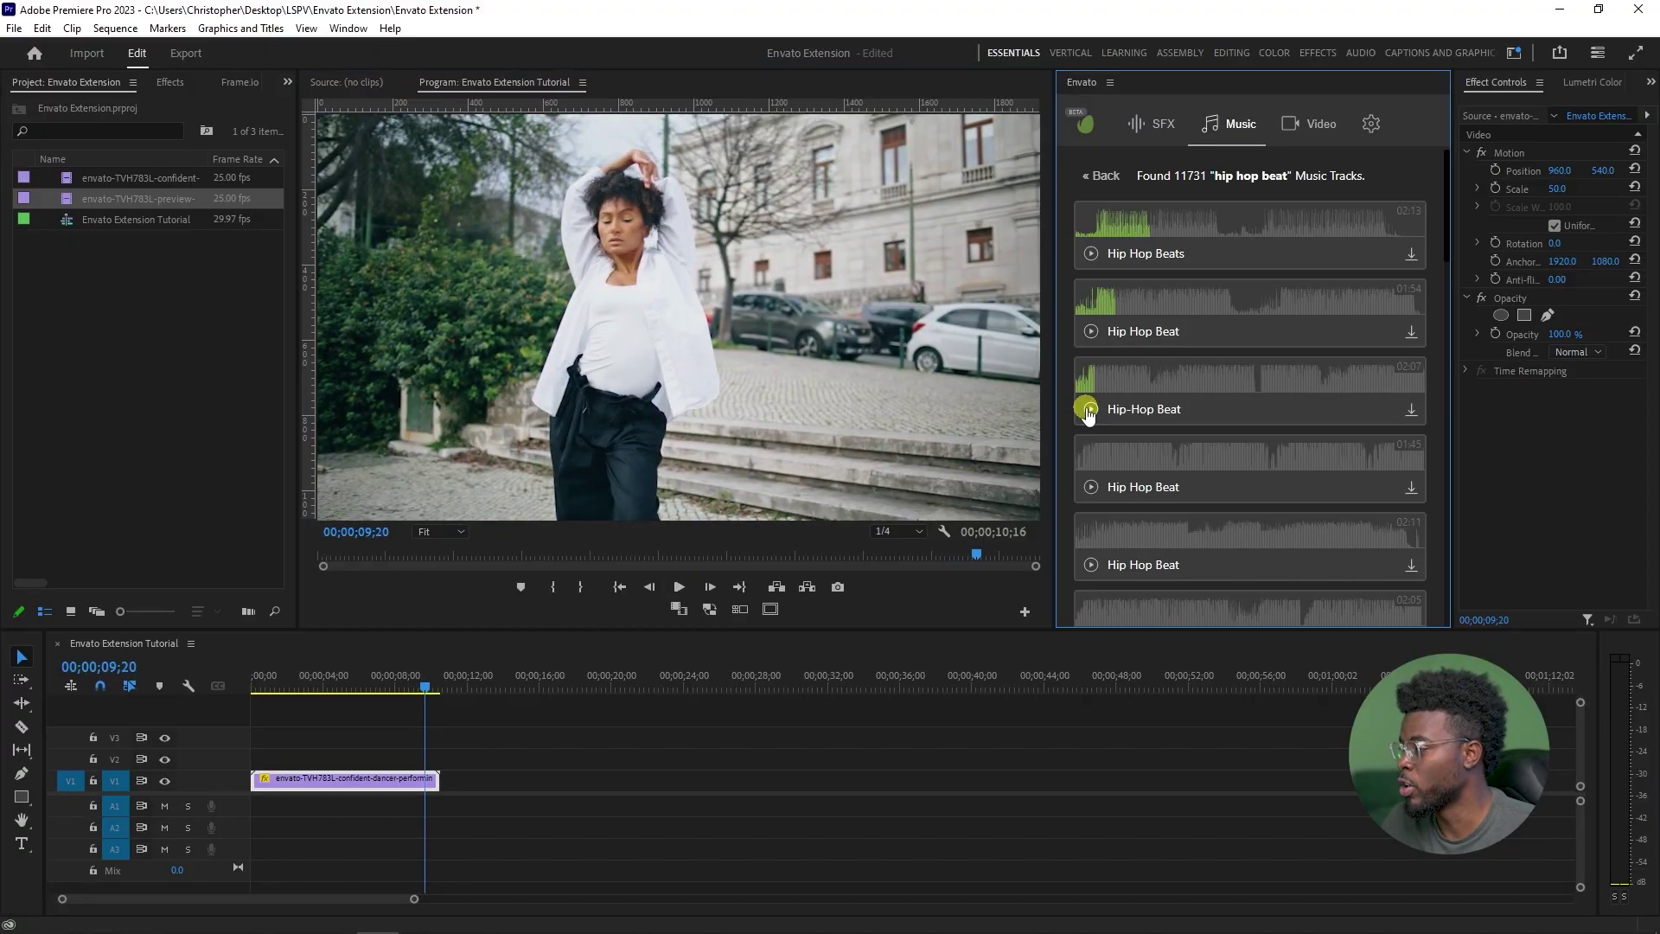
Download the Hip Hop Beats track as envato-QZVDCP7-Main.wav into the project.
left_click(1408, 258)
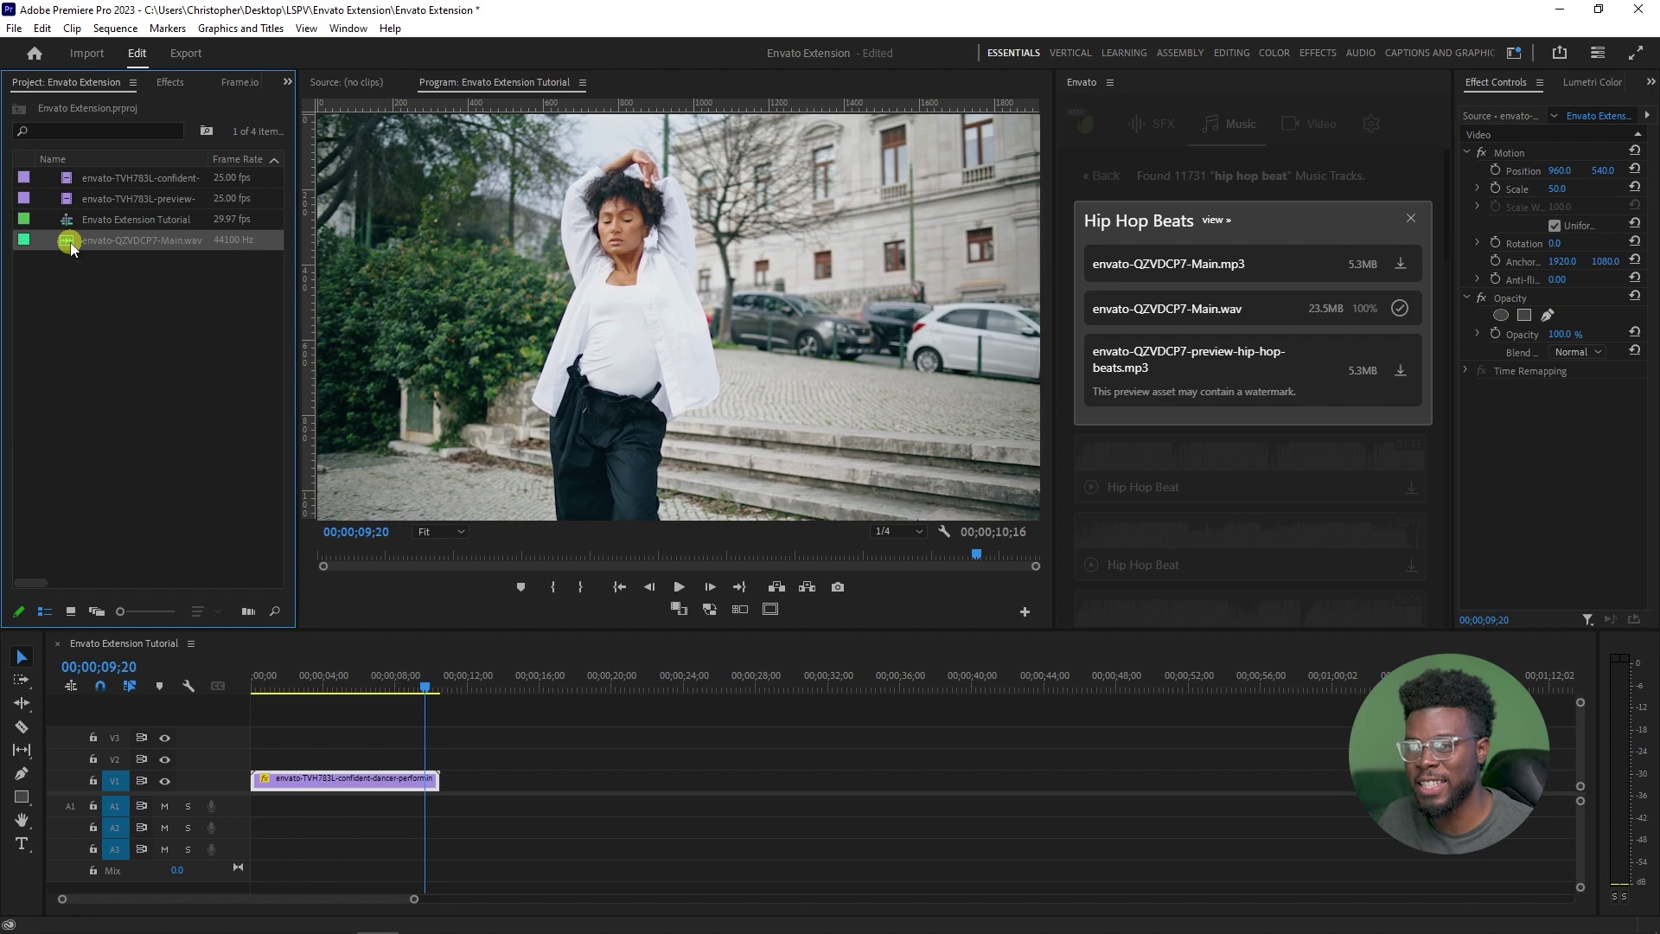
Place envato-QZVDCP7-Main.wav on A1 at 00;00;00;00 and play the sequence.
left_click_drag(209, 755, 363, 782)
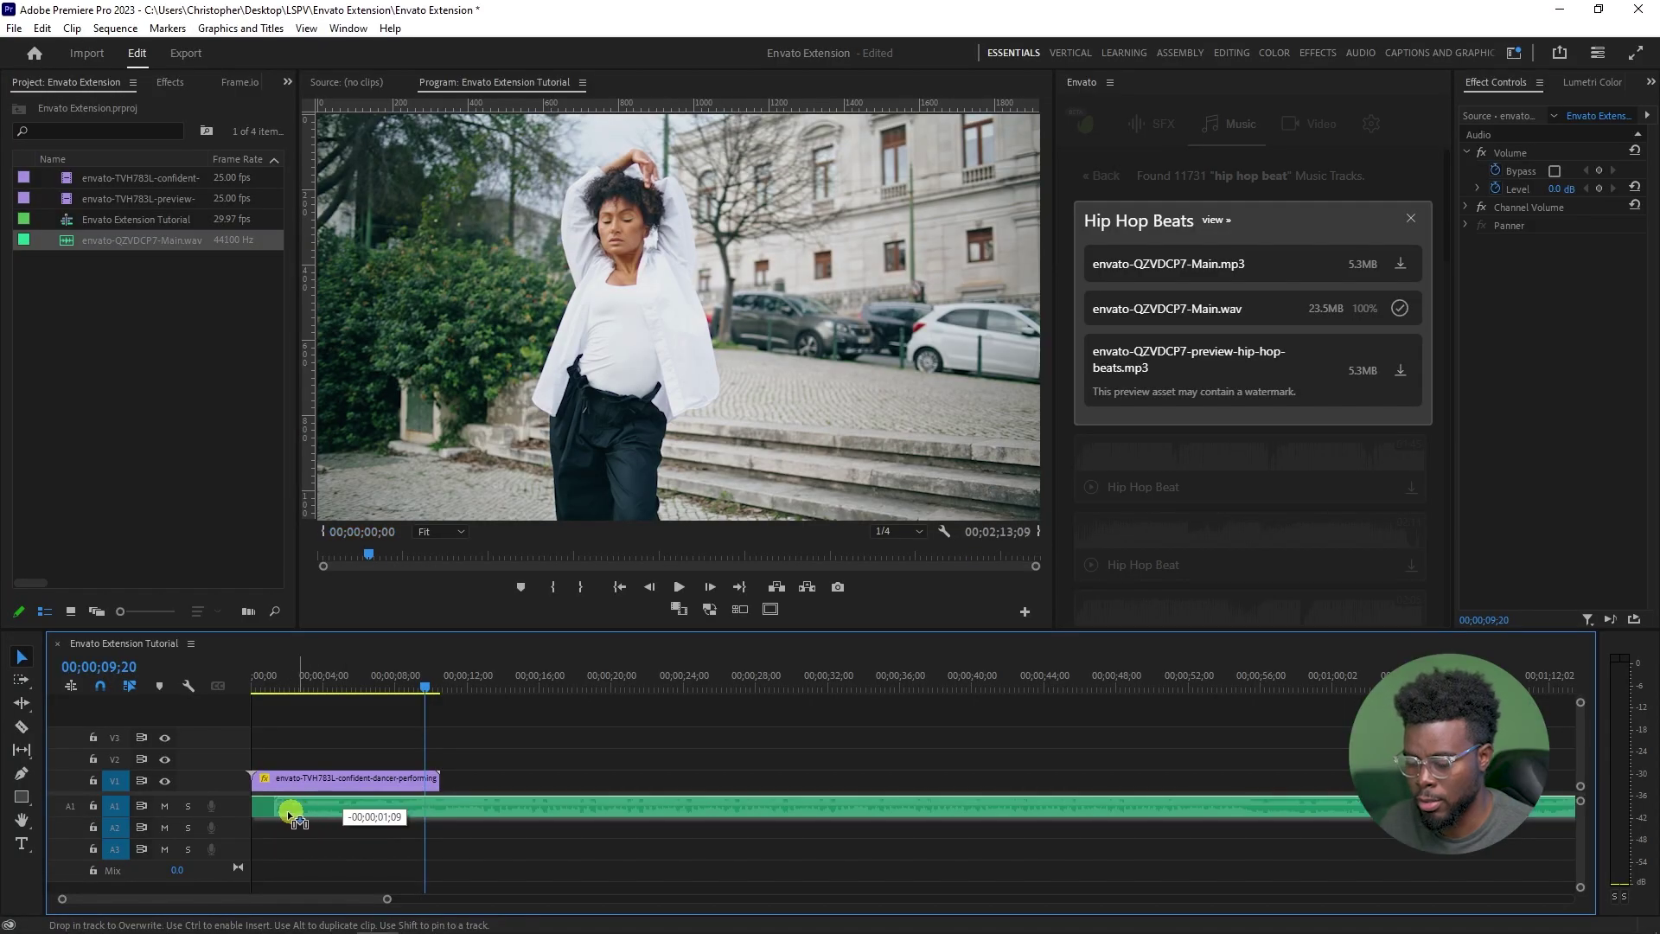
left_click_drag(329, 669, 252, 674)
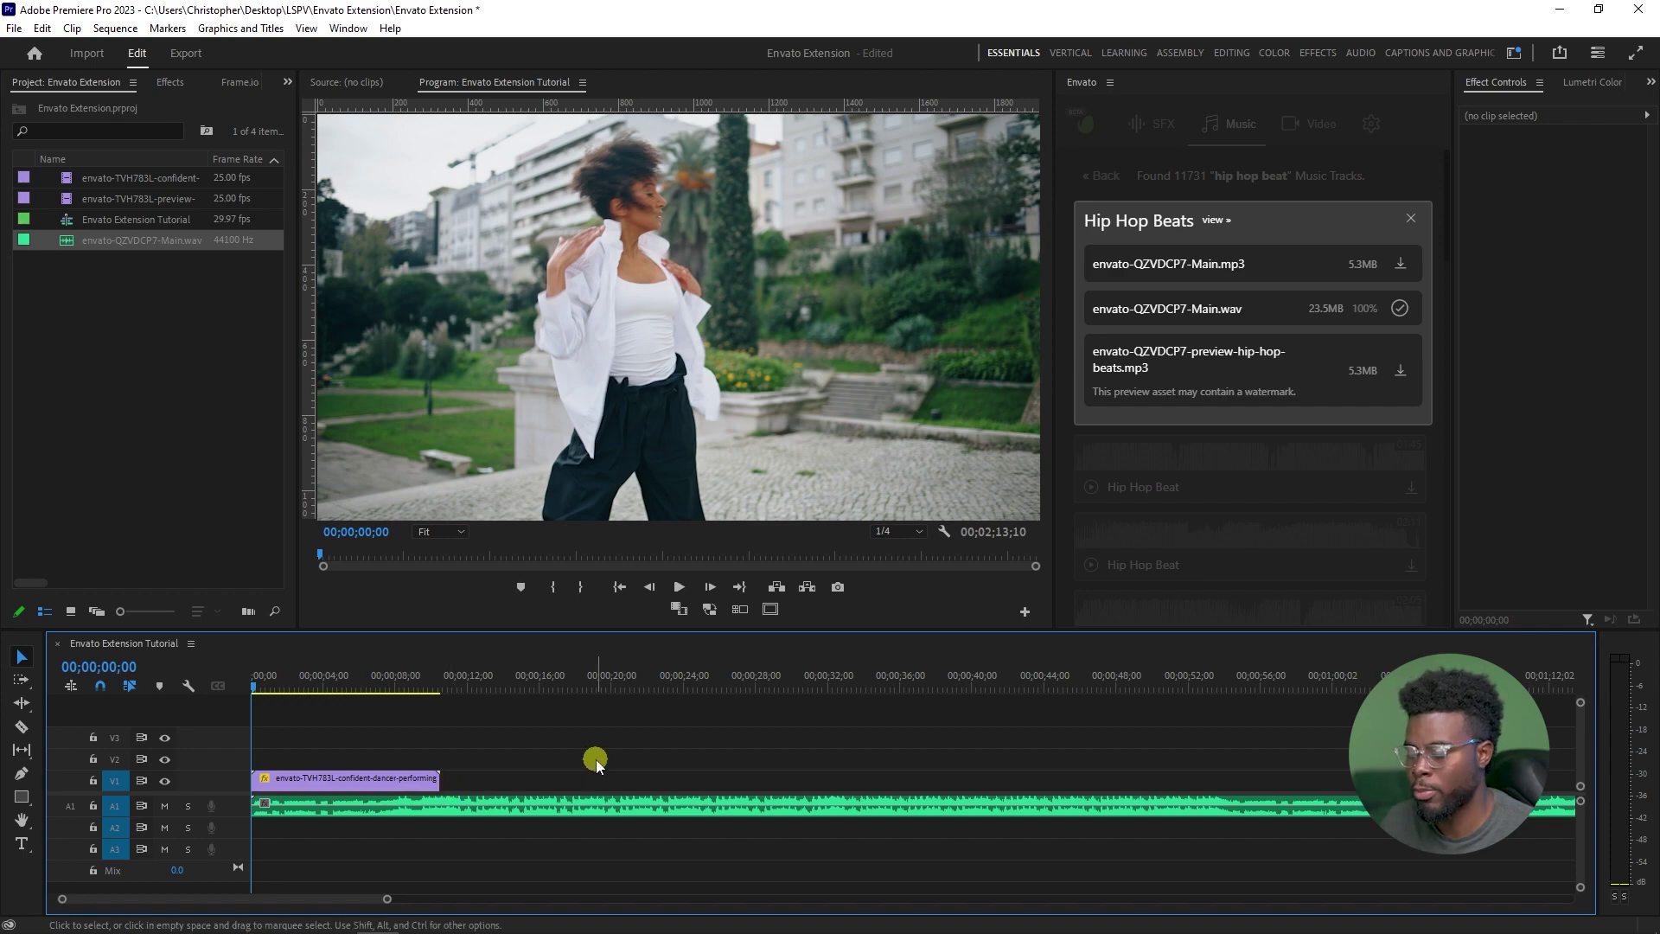
key("space")
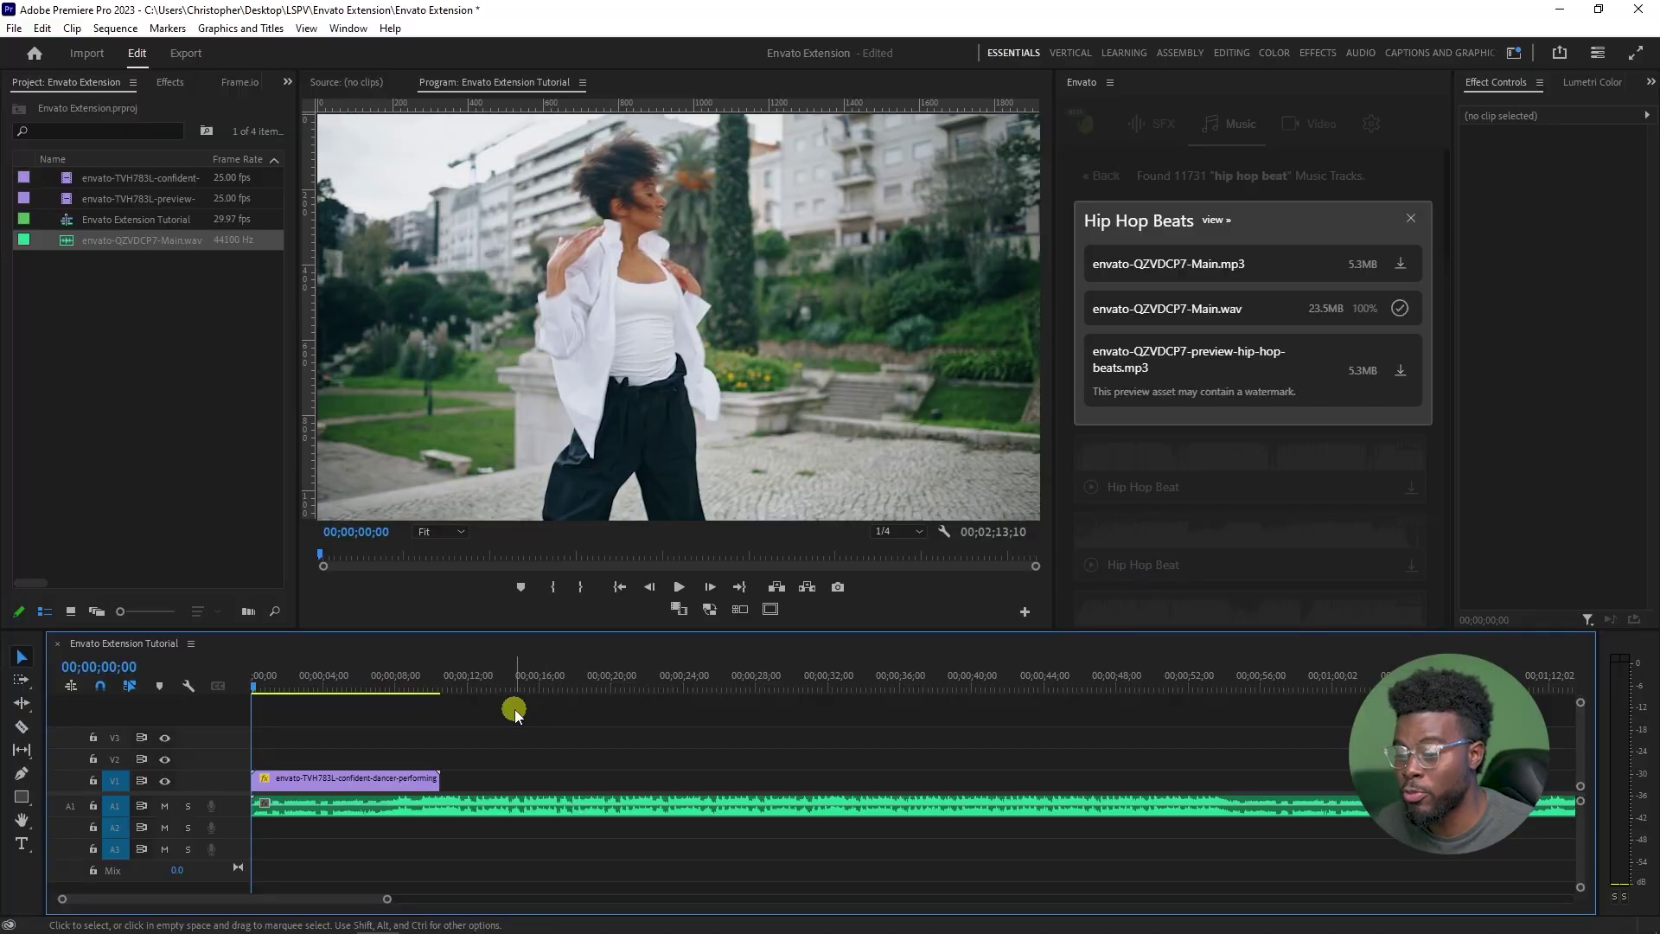
Trim the music clip's start, slide it back to zero, and play it.
left_click_drag(256, 805, 313, 808)
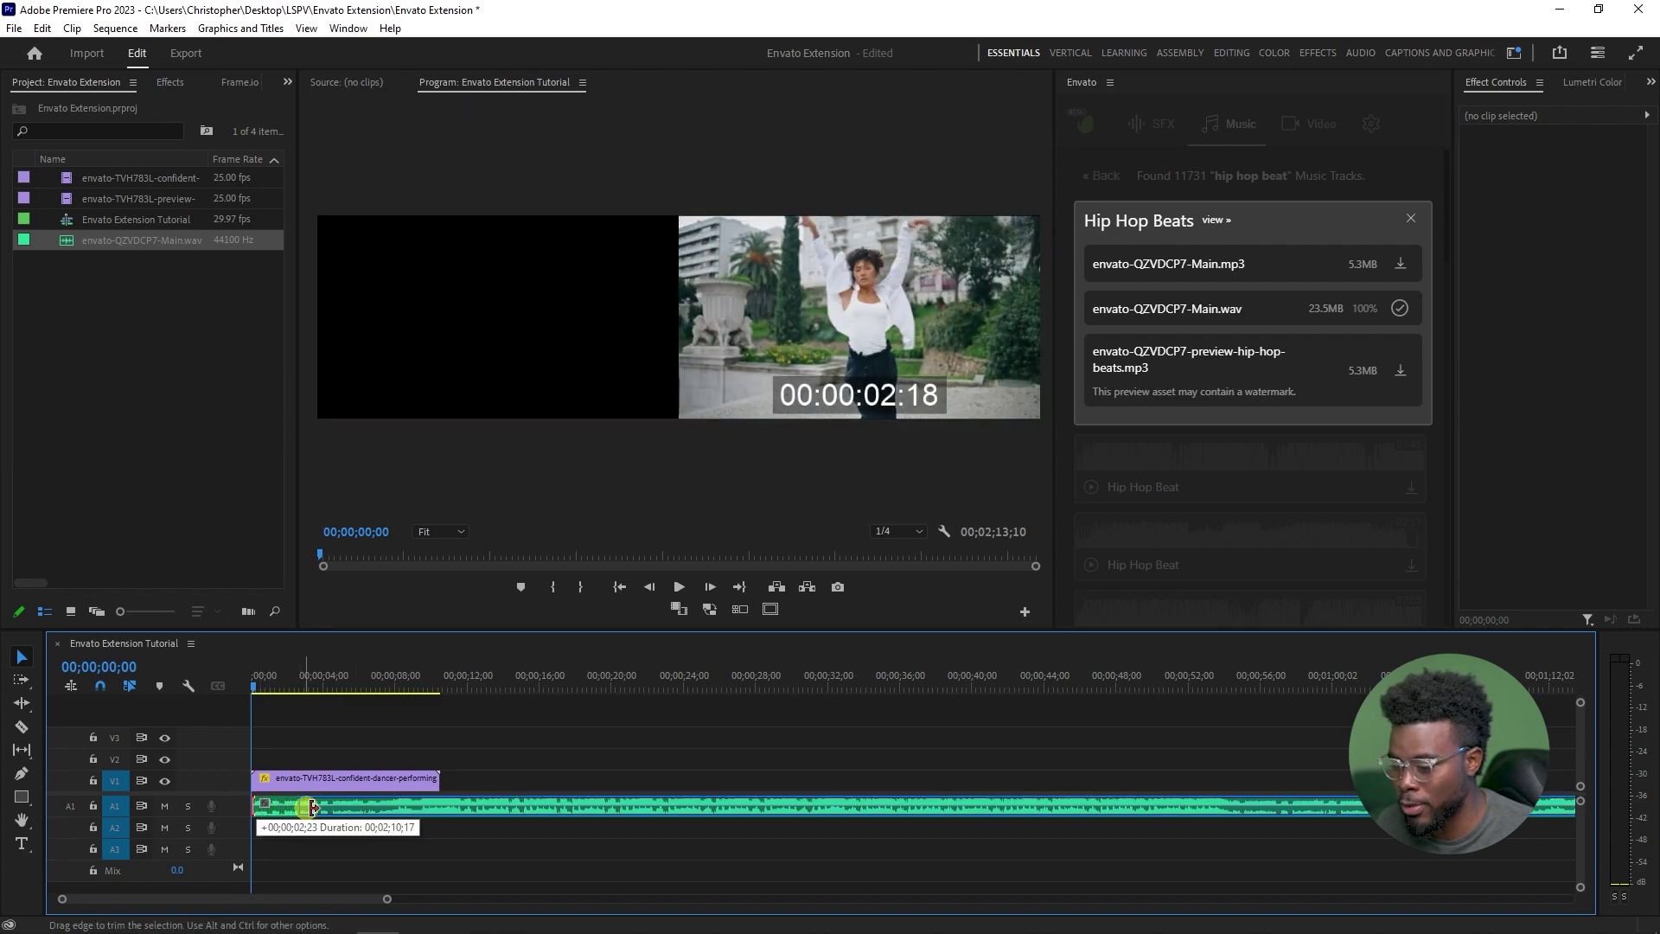
left_click_drag(438, 804, 288, 807)
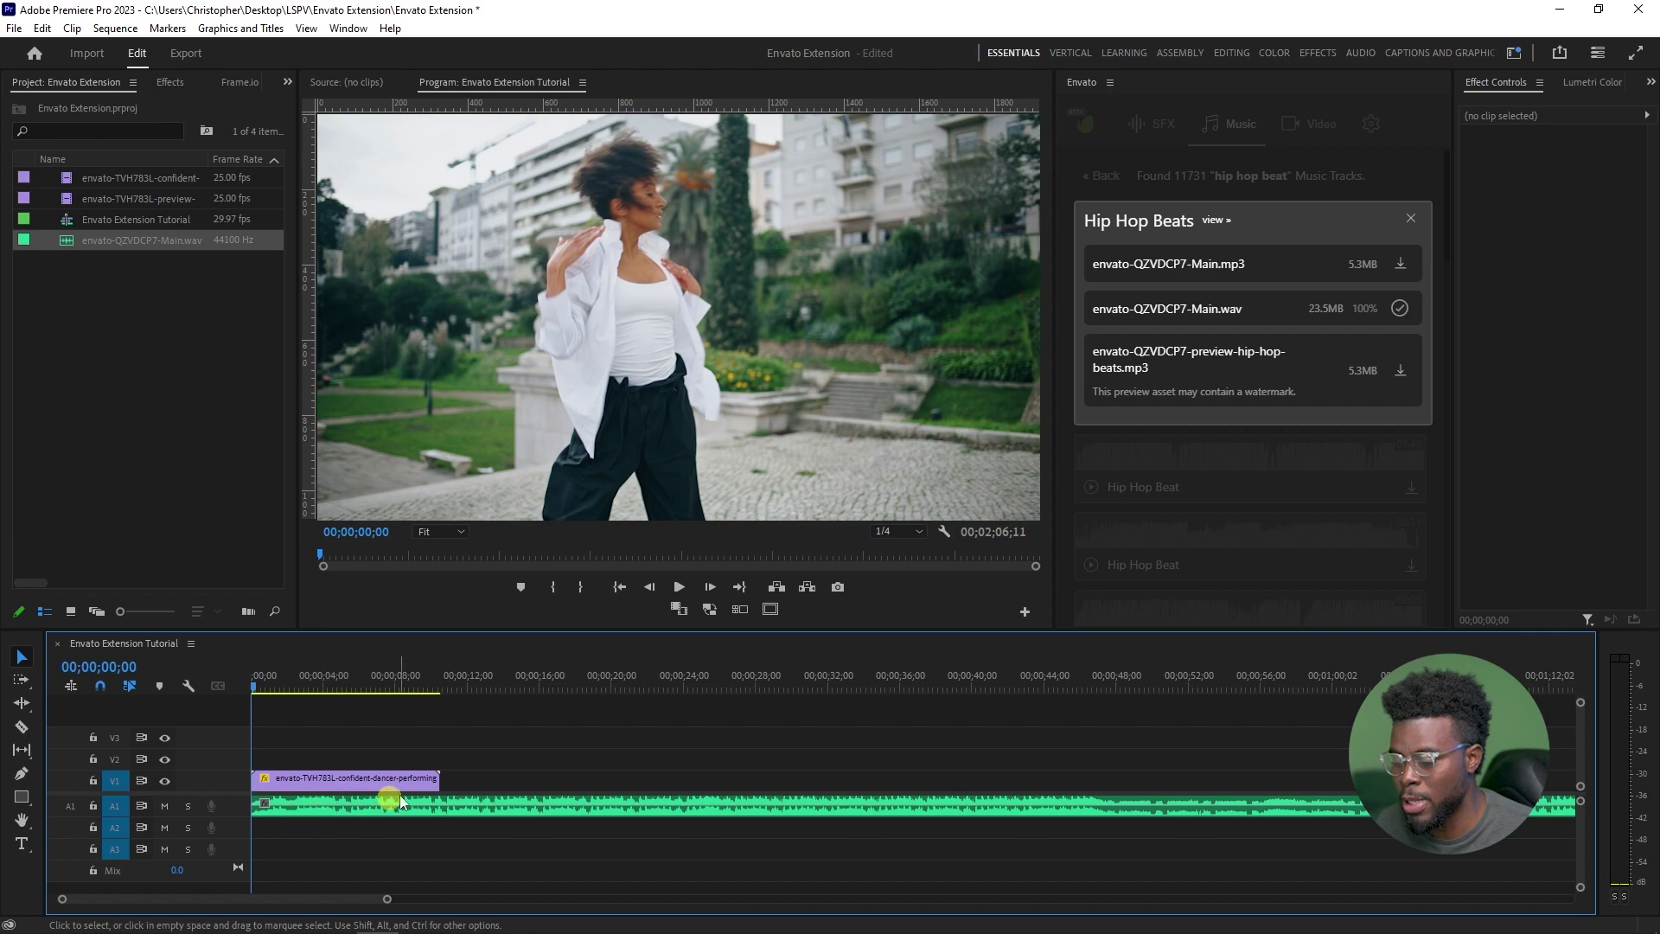
key("space")
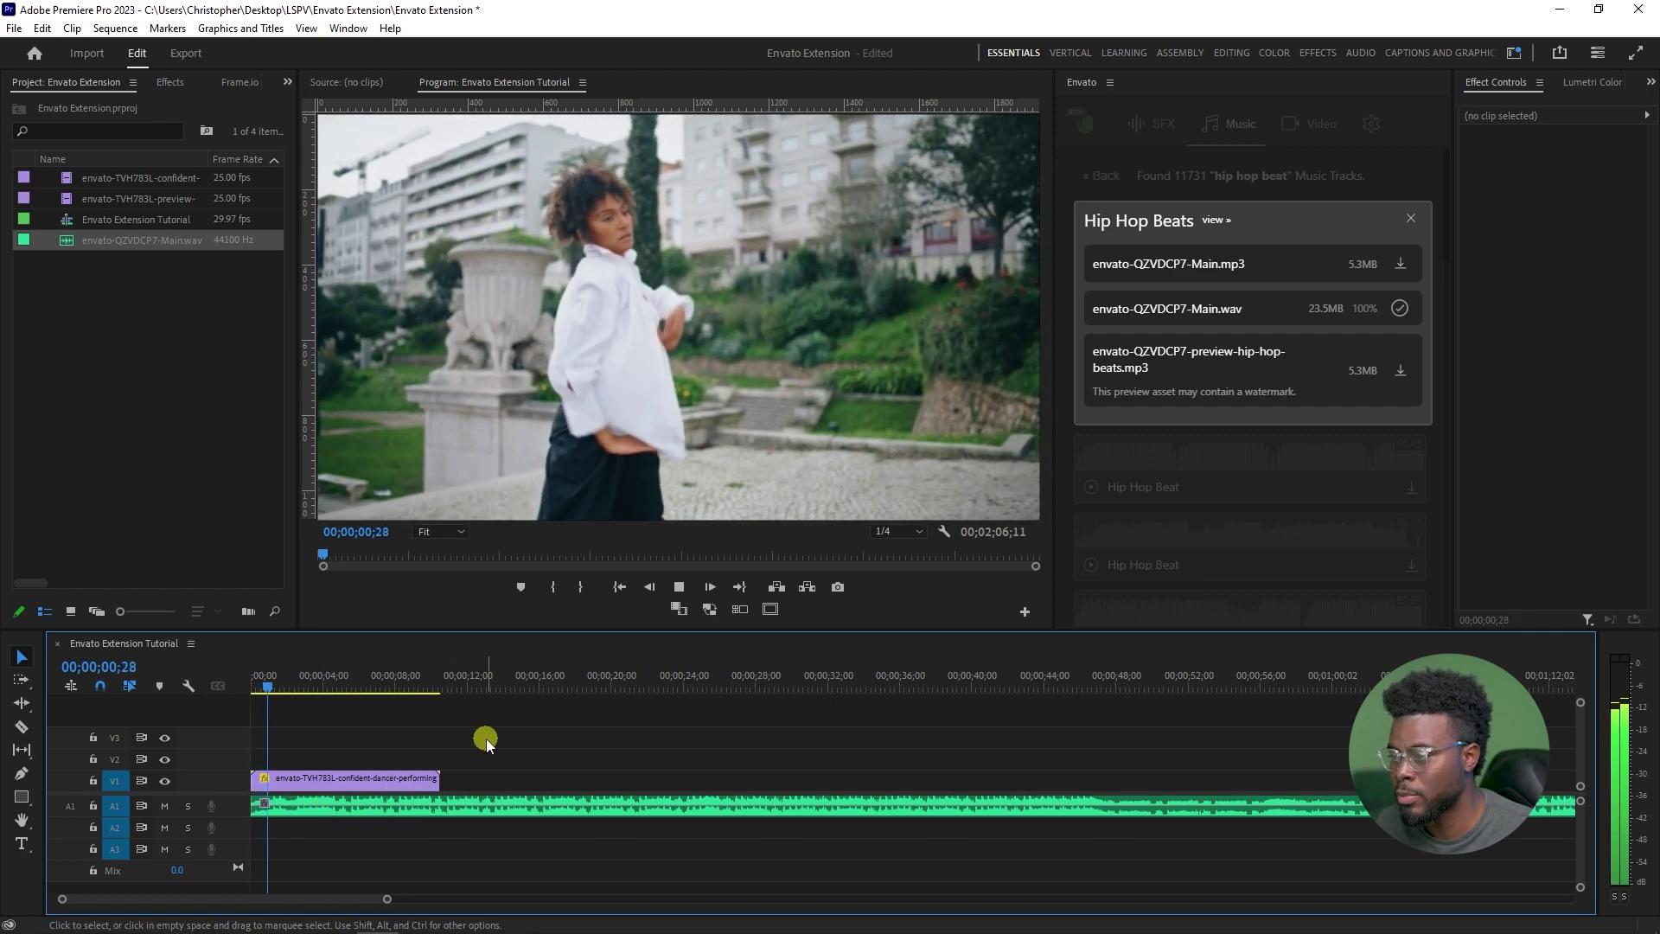
key("space")
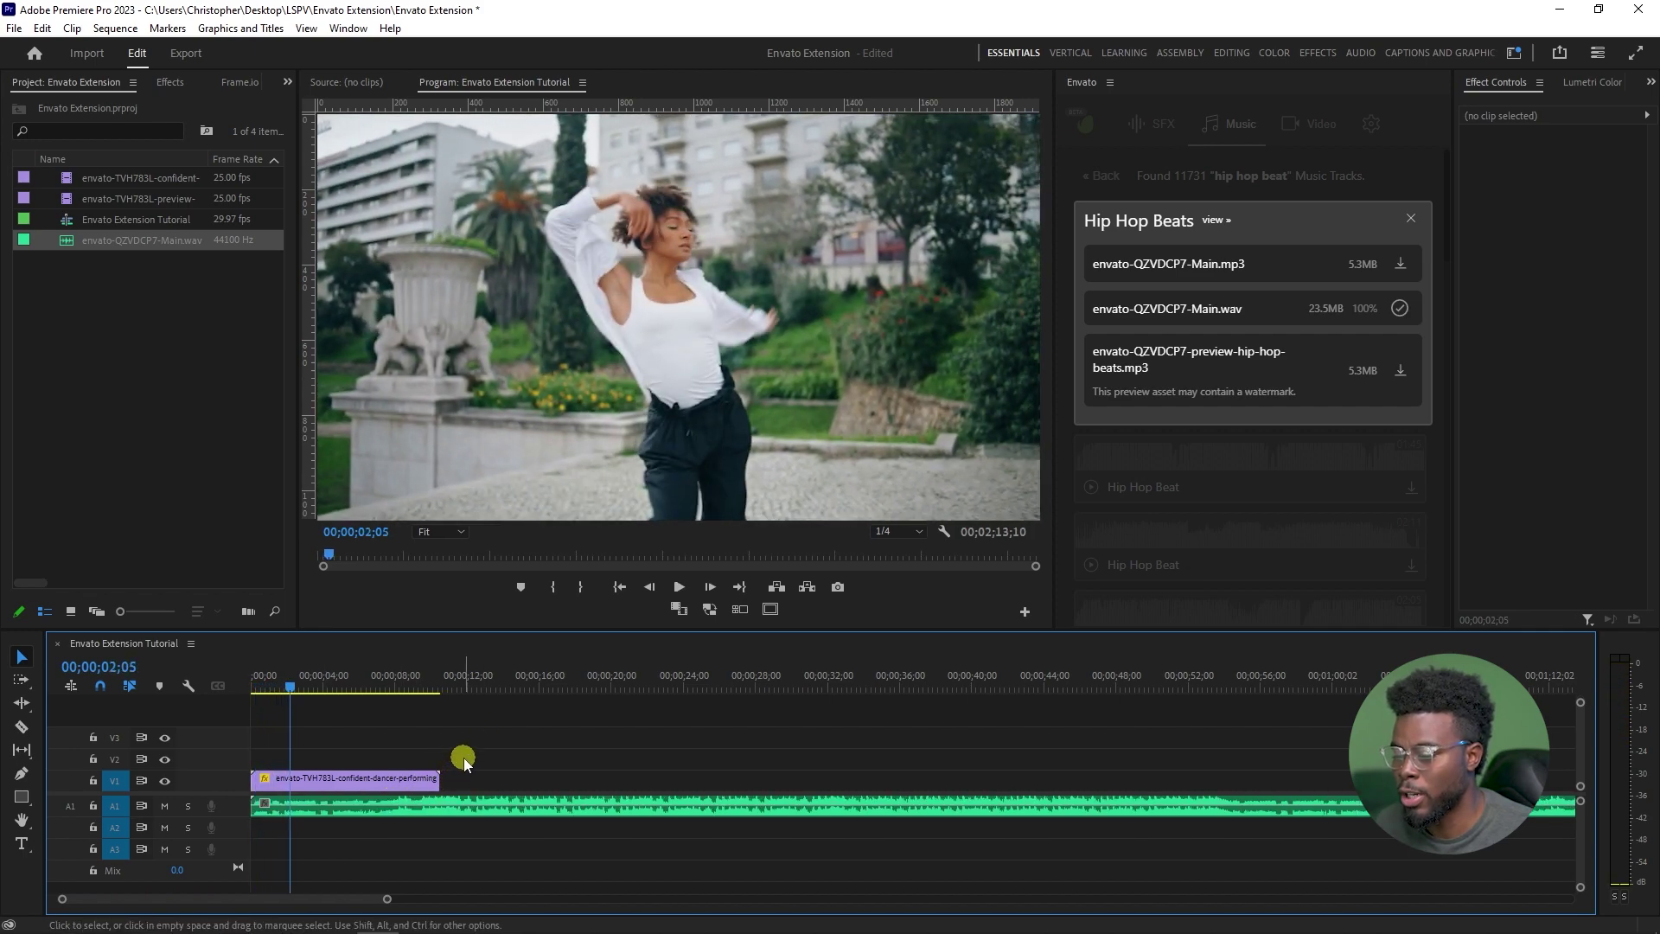
Restore the full-length music, replay from the start, and open Export with Ctrl+M.
key("Home")
key("space")
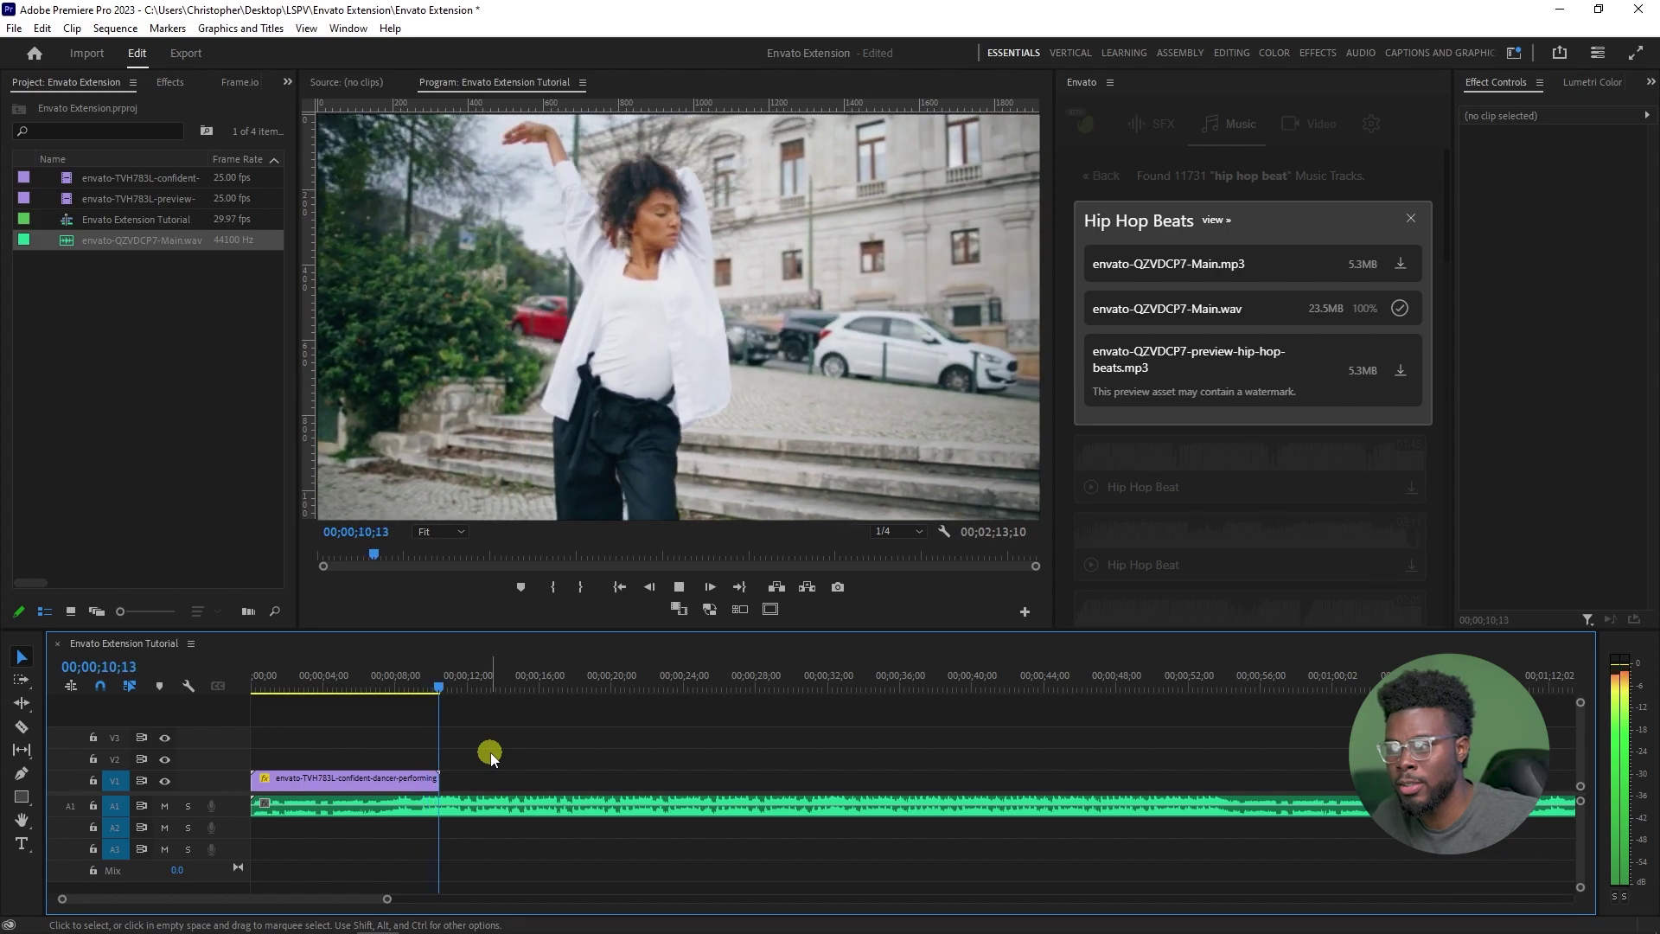
left_click_drag(430, 687, 174, 689)
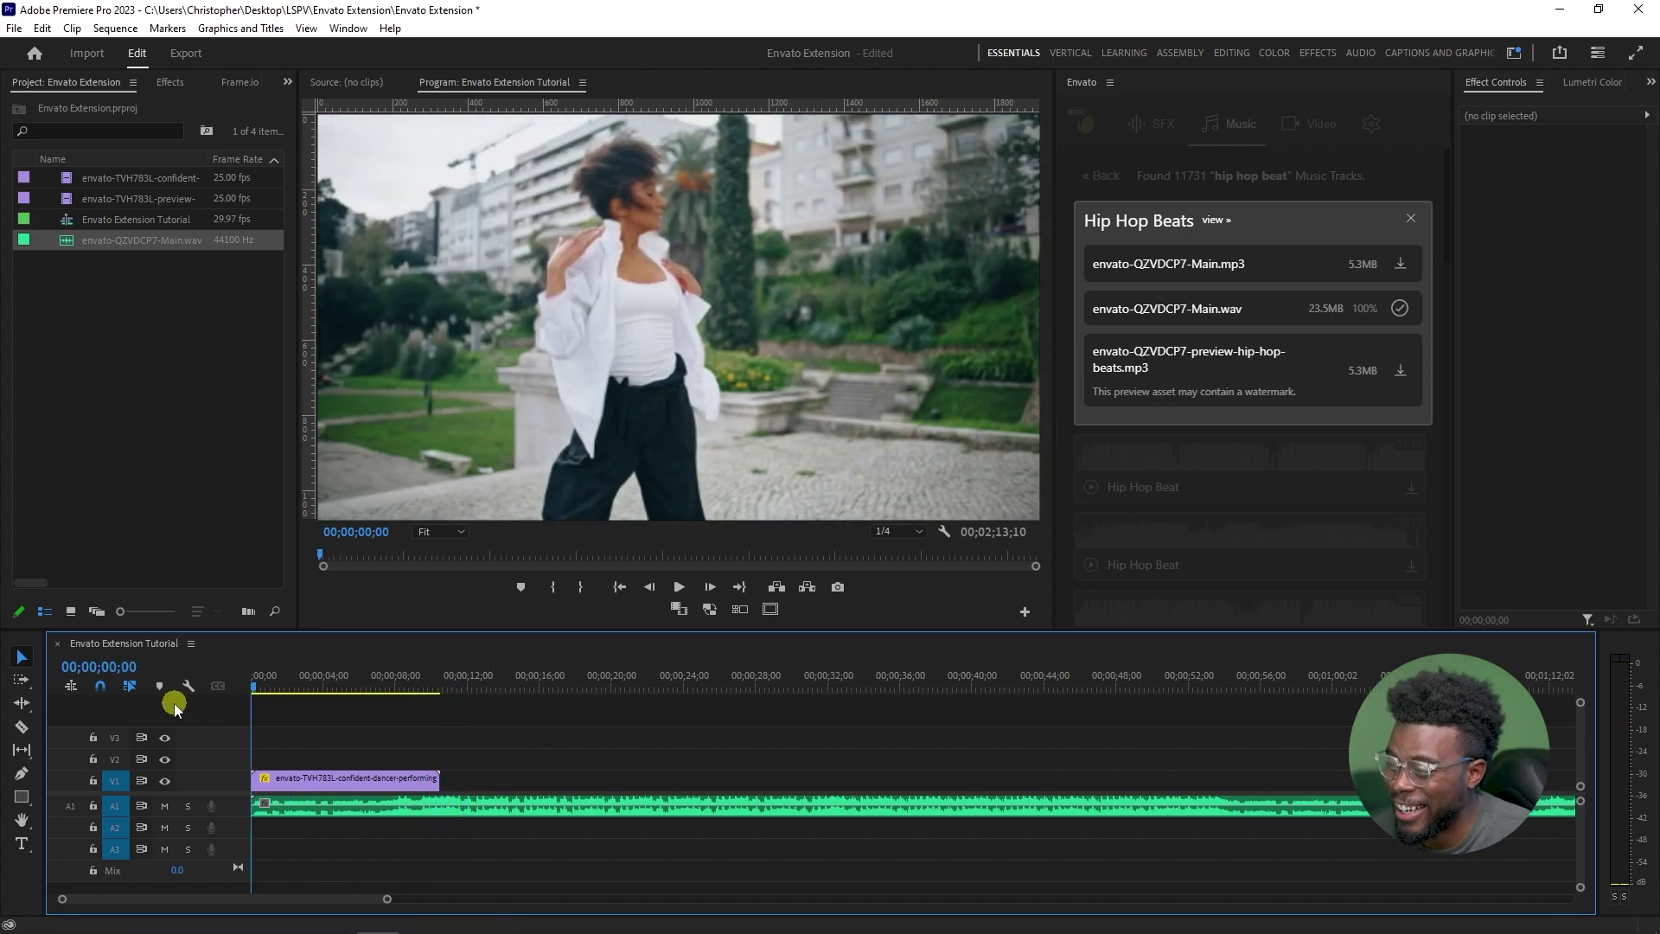
key("space")
key("space")
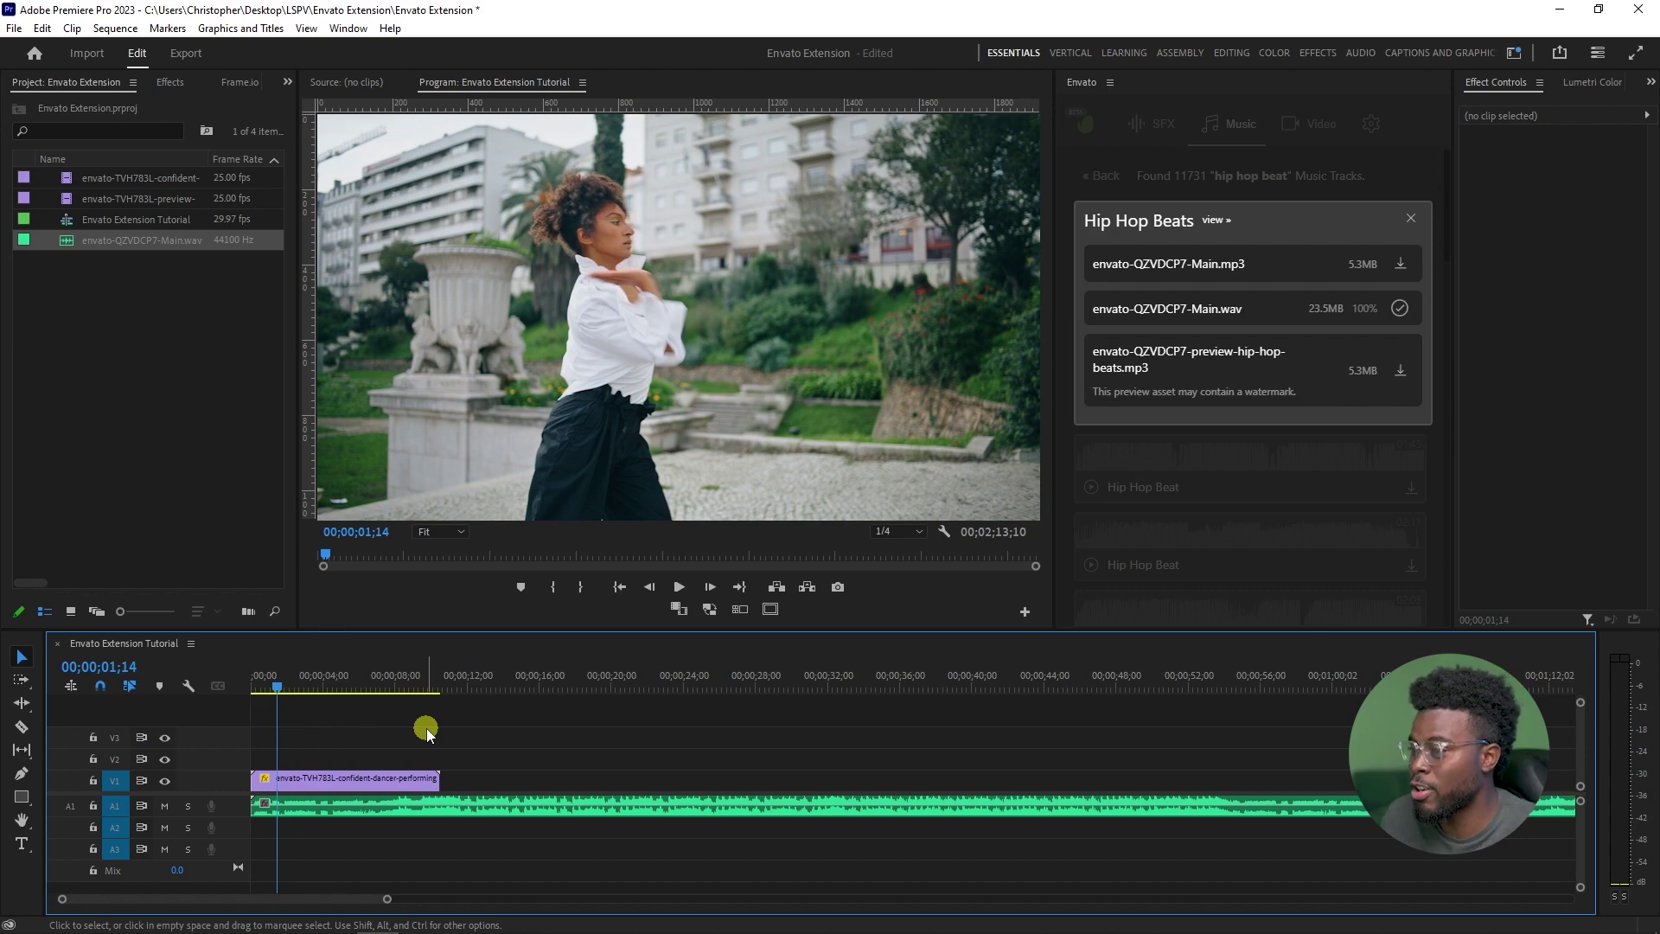
key("ctrl+m")
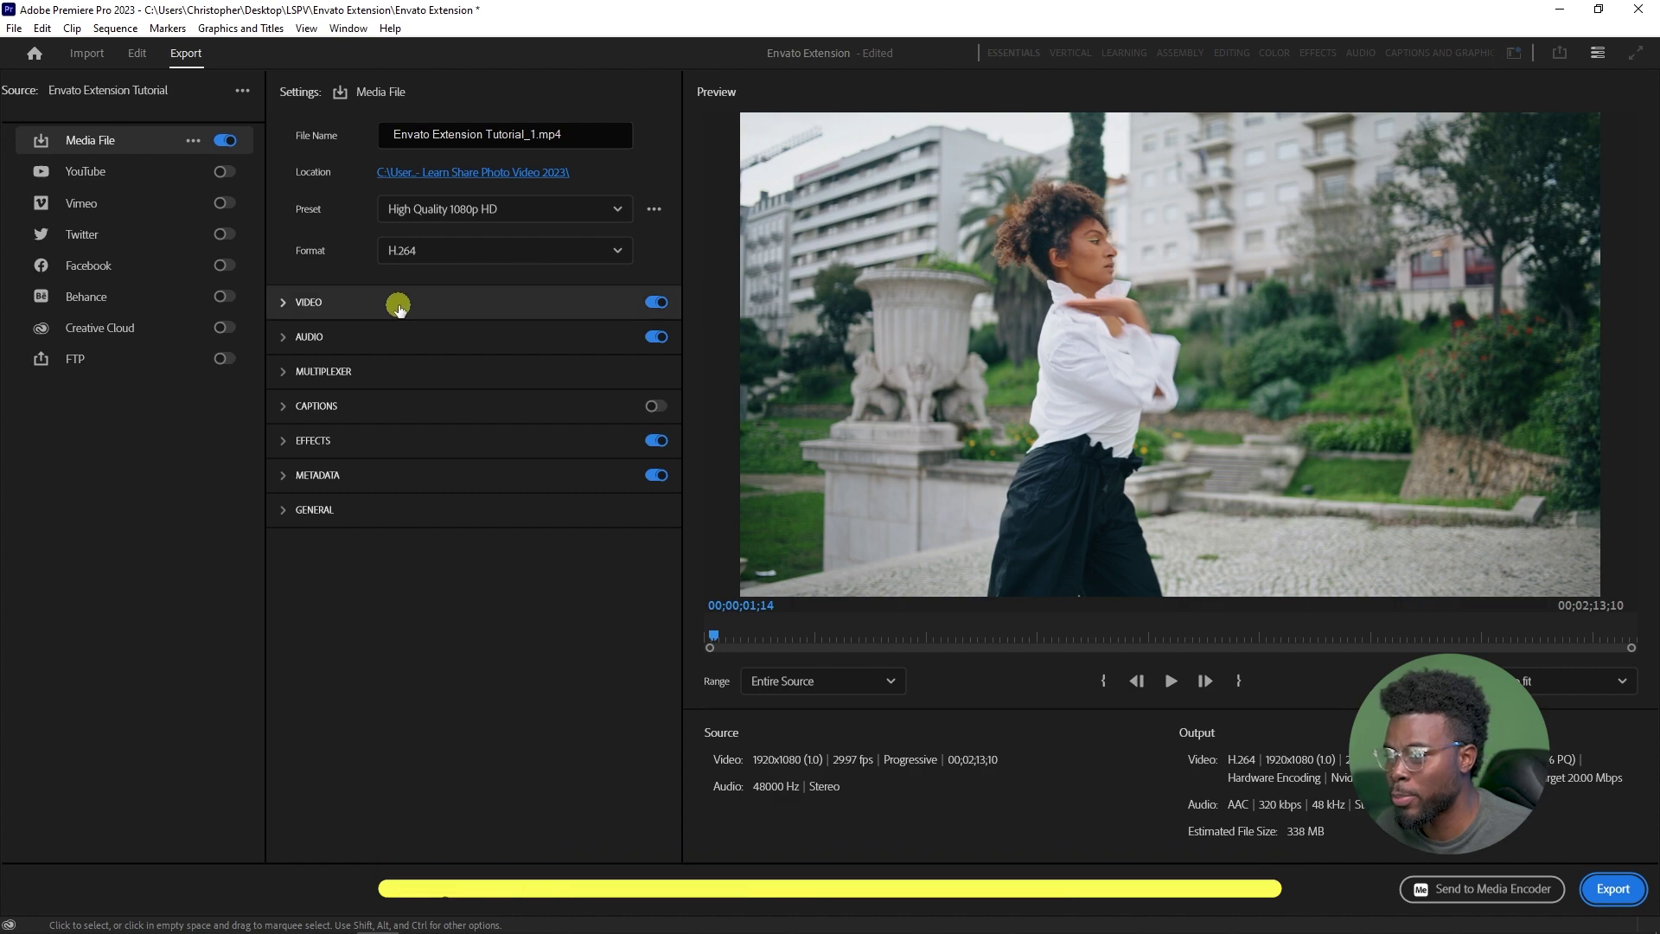
Match the video settings to source and export the sequence as Envato Extension Tutorial_1.mp4.
left_click(398, 306)
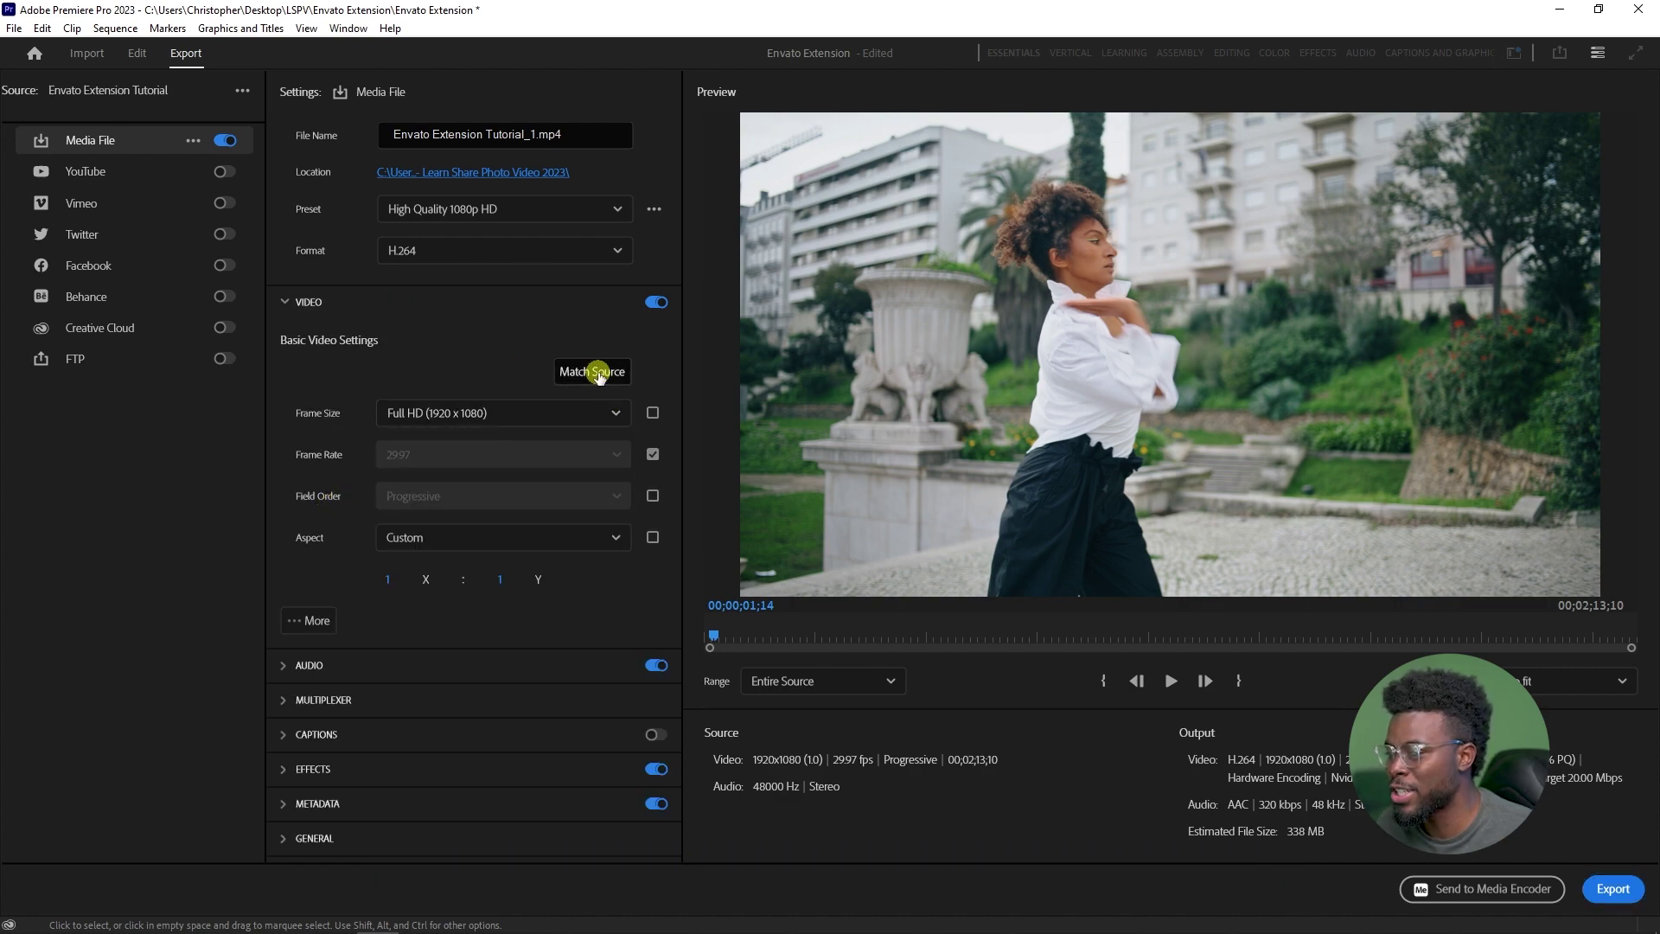
left_click(596, 372)
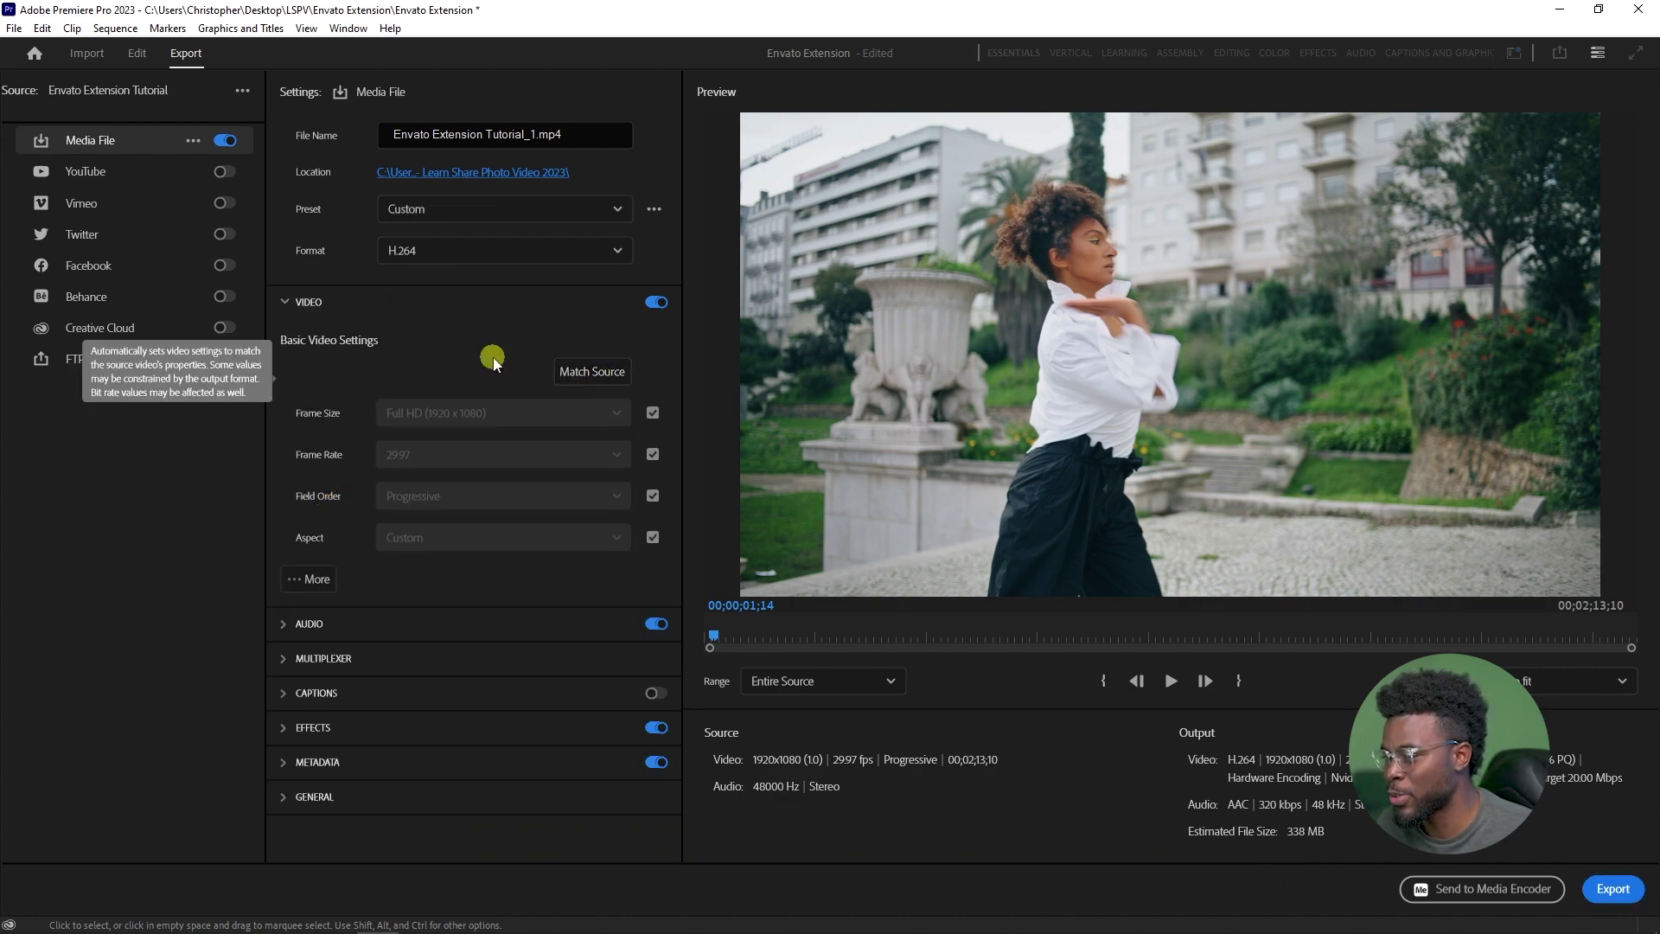
left_click(1615, 892)
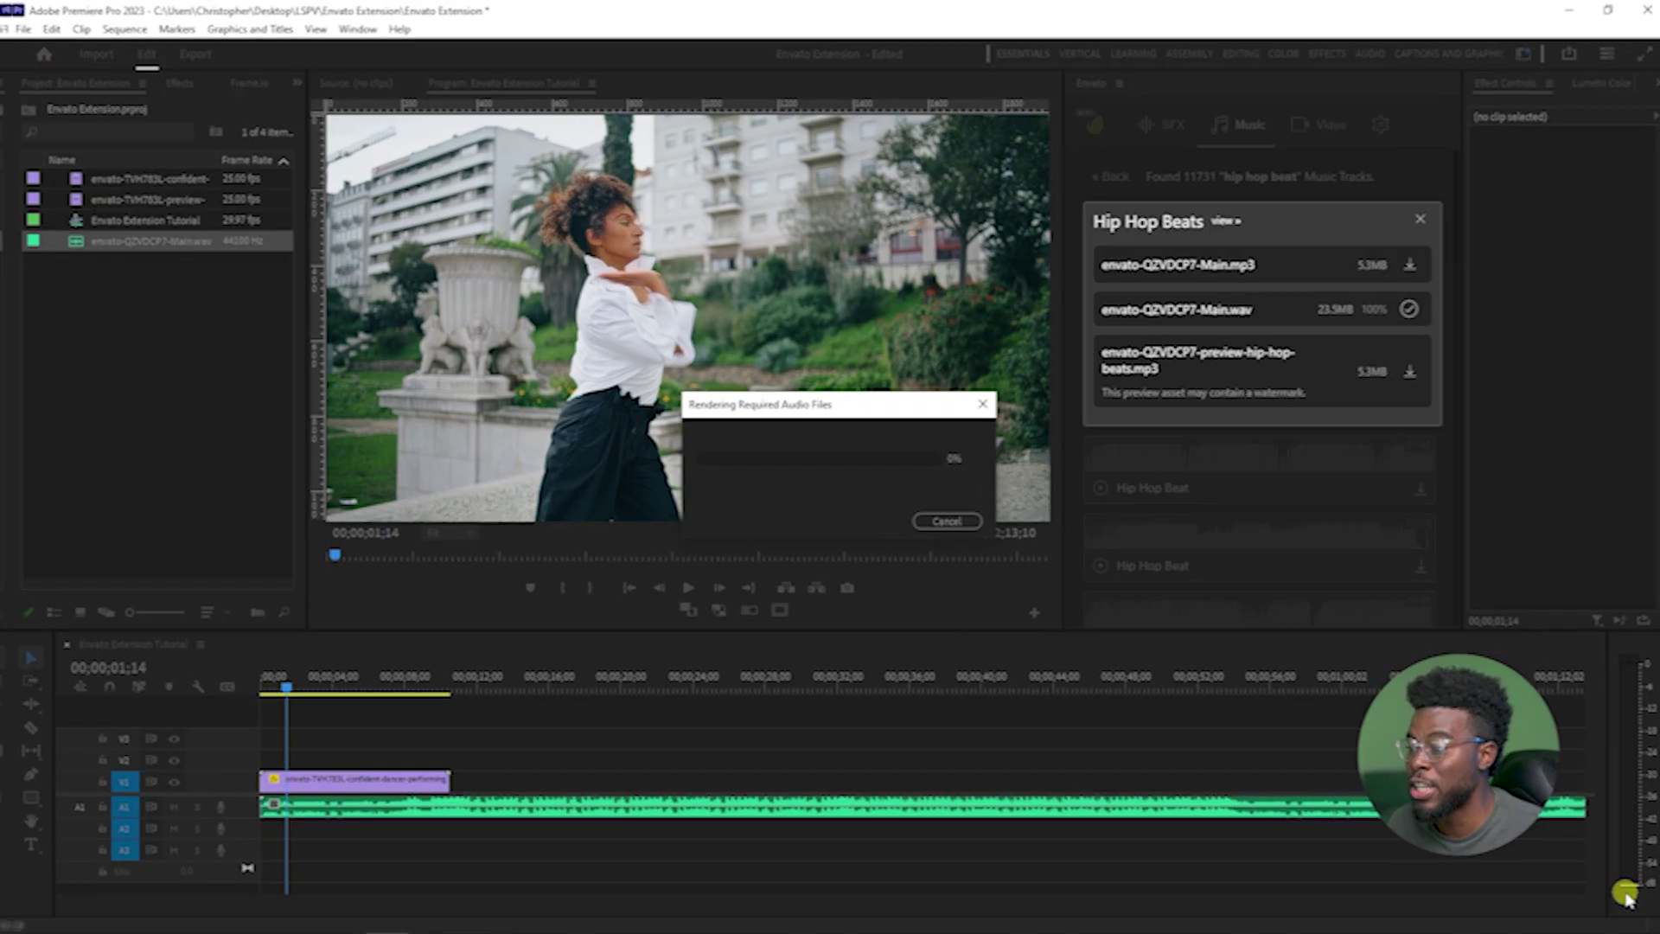